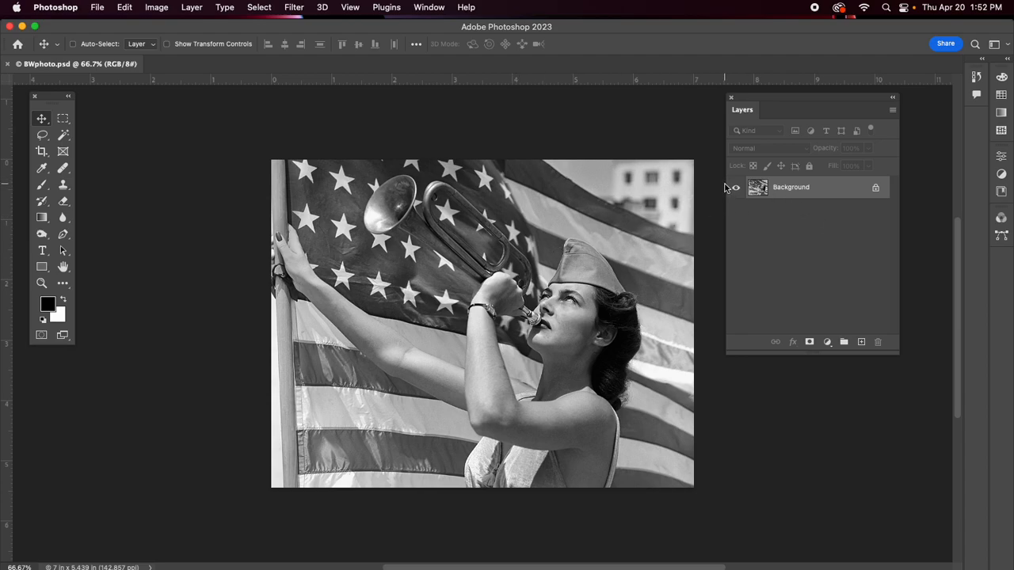
# - Convert the Background into an editable layer named Layer 0 and add four empty layers above it
pyautogui.doubleClick(838, 193)
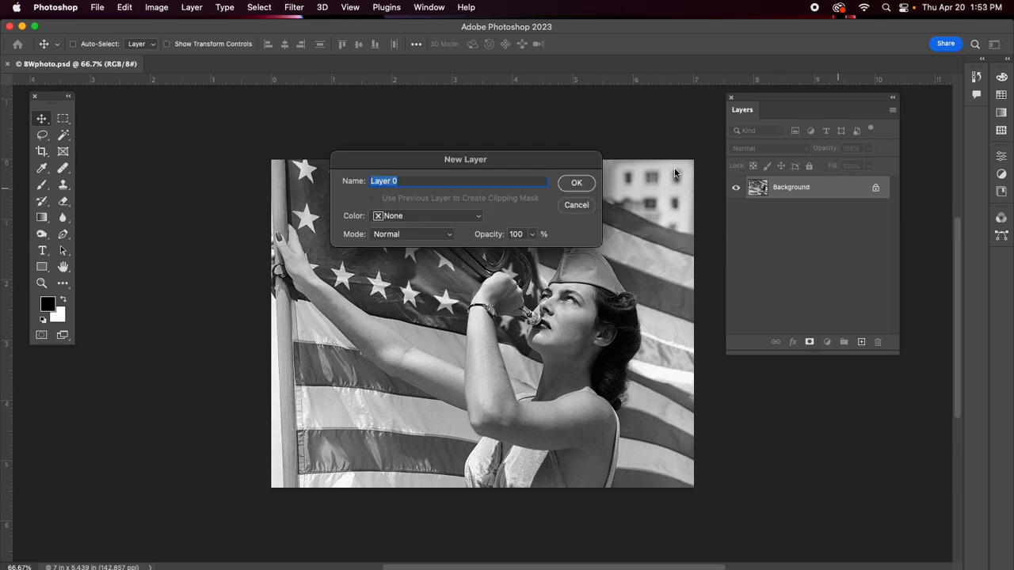
pyautogui.click(576, 182)
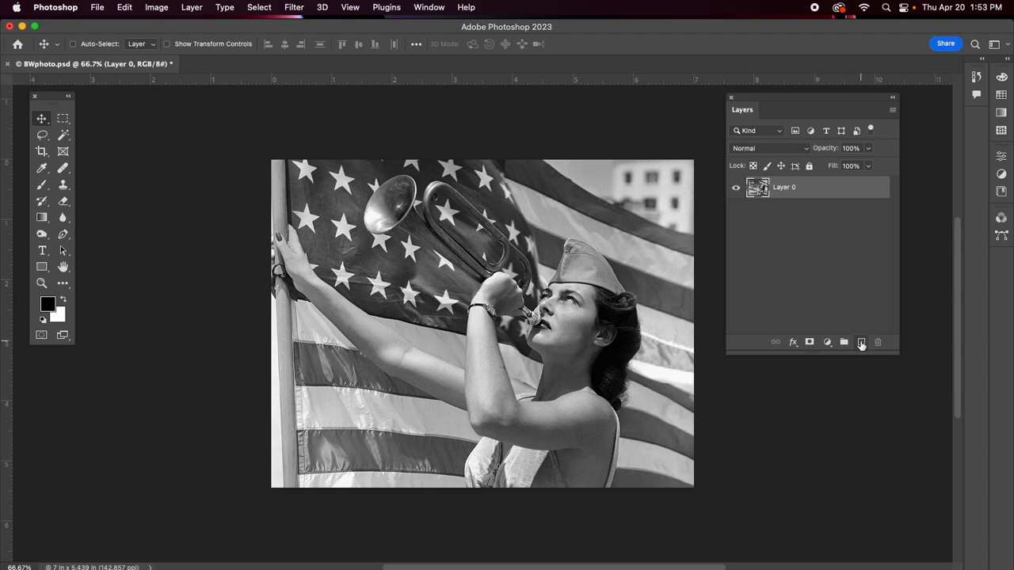
pyautogui.click(861, 342)
pyautogui.click(861, 342)
pyautogui.click(861, 342)
pyautogui.click(861, 342)
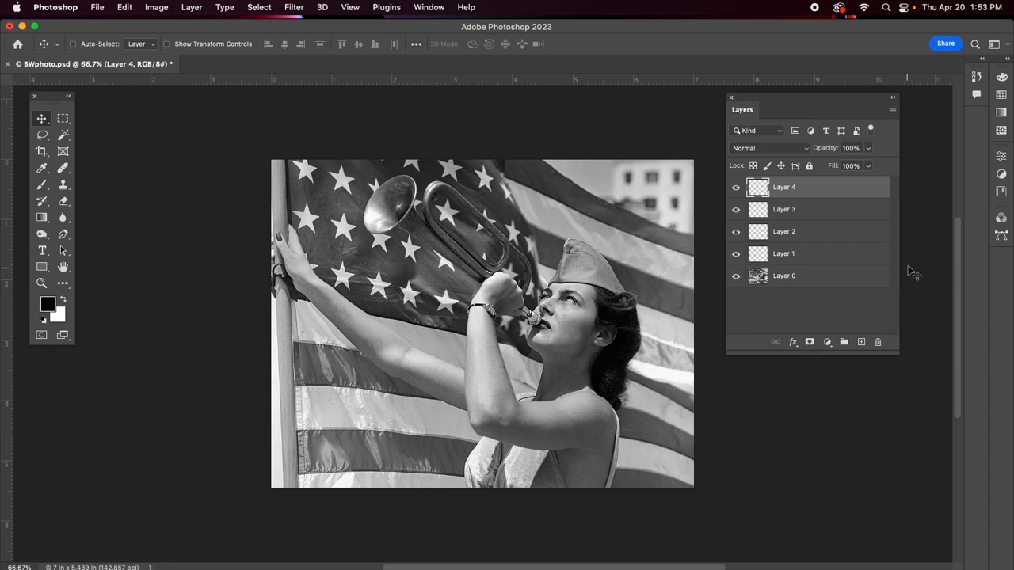
# - Rename Layer 1 as uniform and Layer 3 as Flag
pyautogui.doubleClick(784, 253)
pyautogui.write('L')
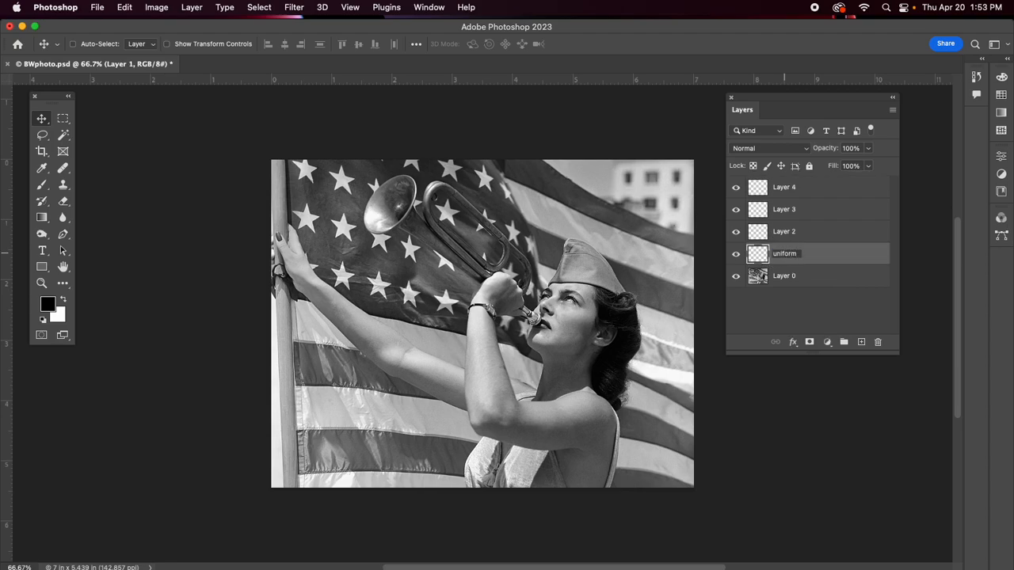
pyautogui.press('Return')
pyautogui.click(792, 187)
pyautogui.doubleClick(786, 208)
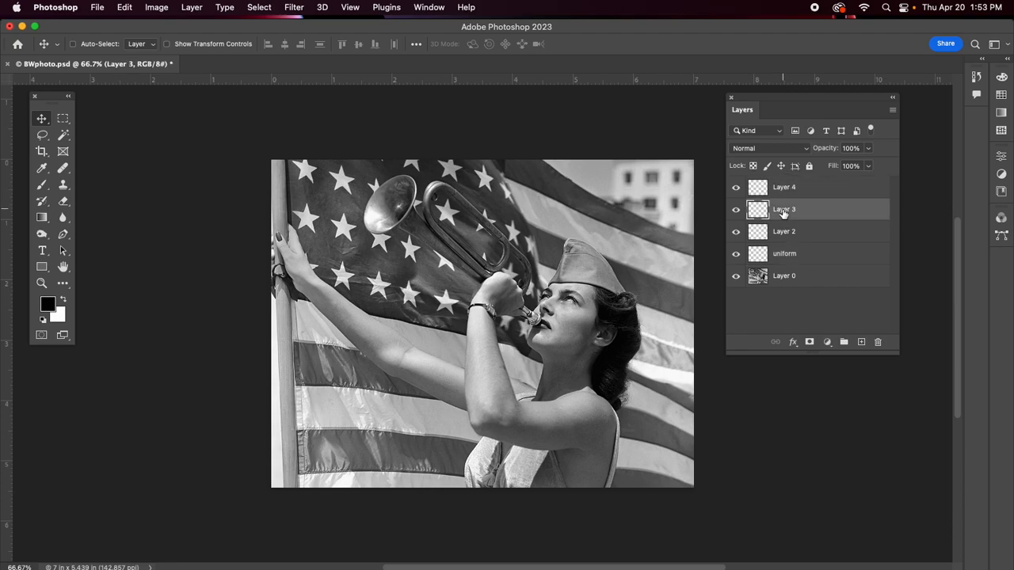
pyautogui.write('Flag')
pyautogui.press('Return')
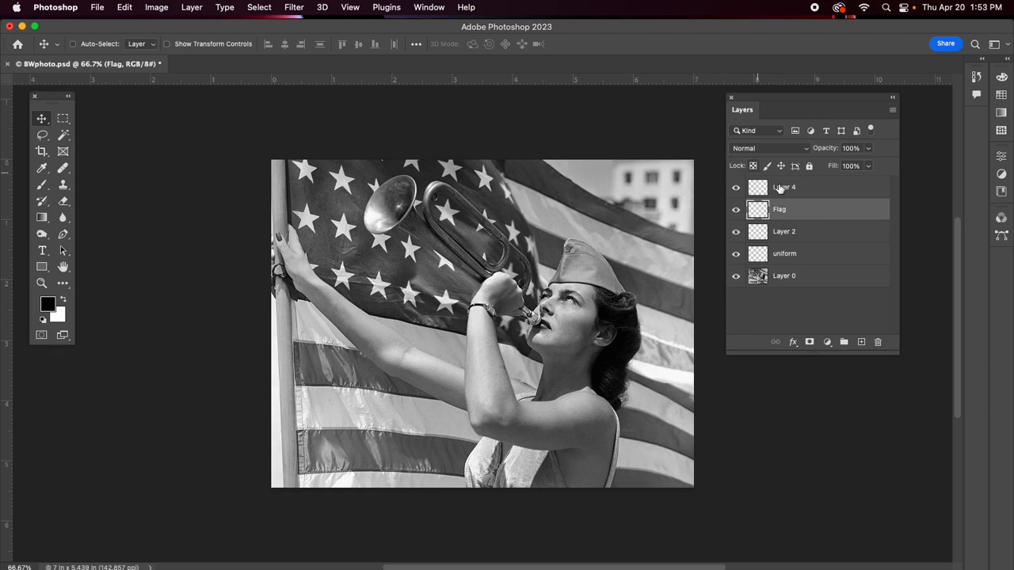
# - Rename Layer 2 as Stripes
pyautogui.doubleClick(784, 231)
pyautogui.write('Stripes')
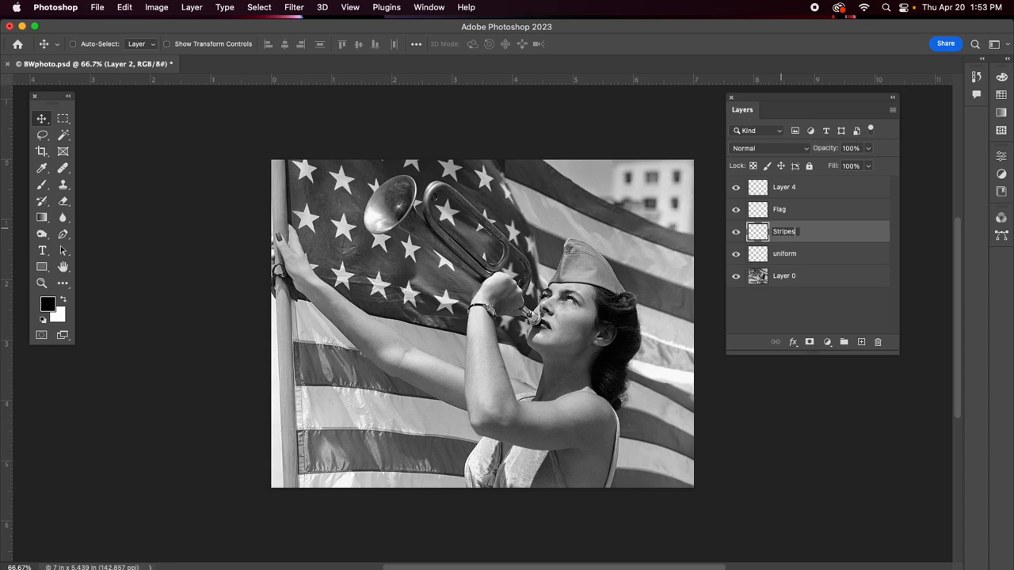
pyautogui.press('Return')
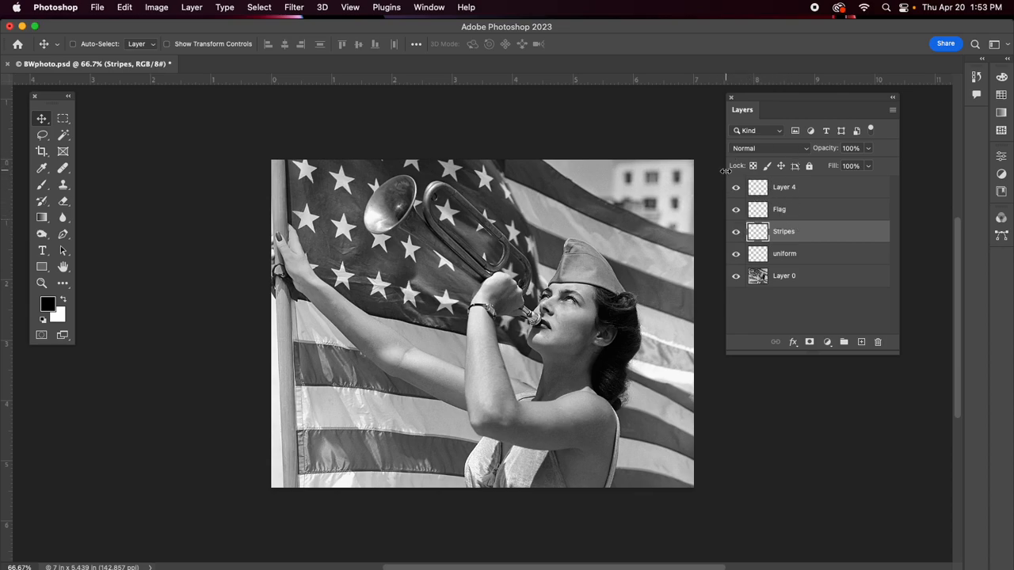
# - Rename Layer 4 as Skin and move it directly above Layer 0 in the layer order
pyautogui.doubleClick(786, 187)
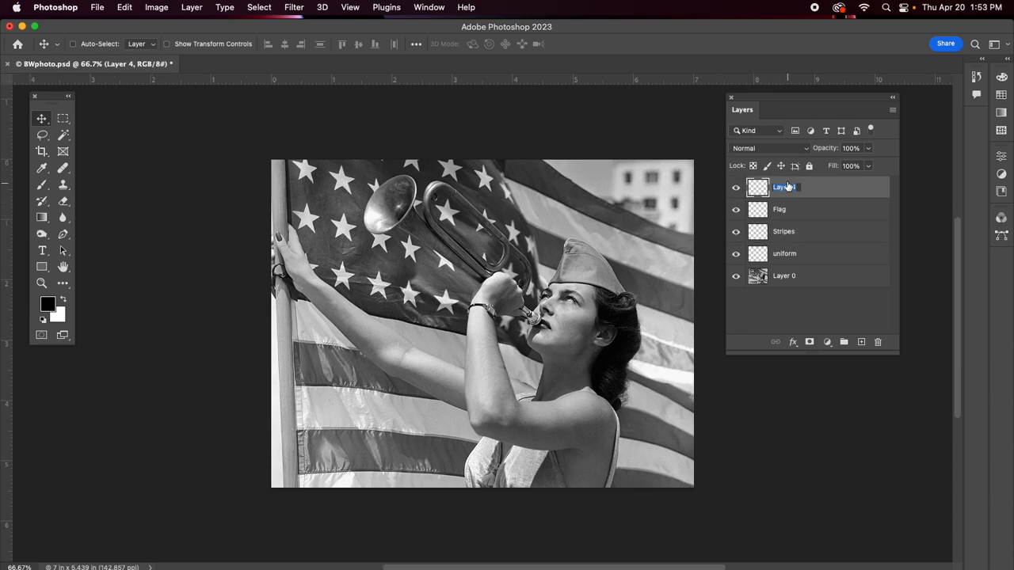
pyautogui.write('Skin')
pyautogui.press('Return')
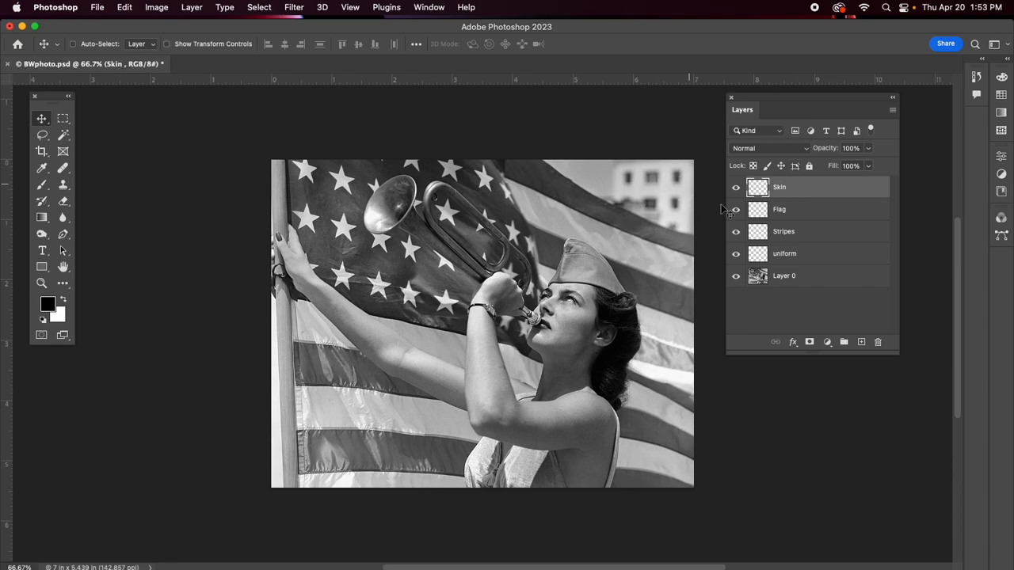
pyautogui.moveTo(786, 190); pyautogui.dragTo(780, 265)
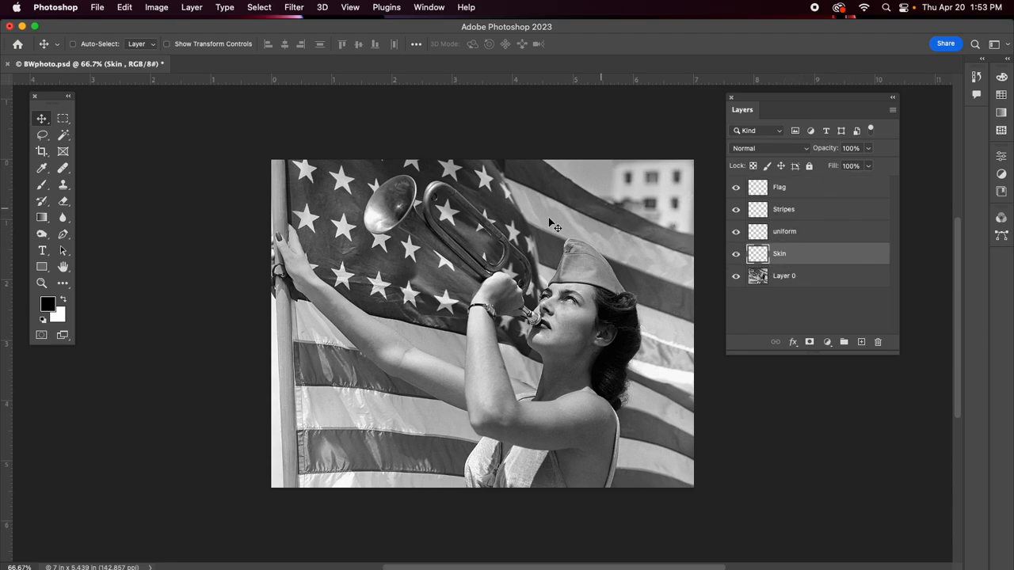
# - Choose the Brush tool, try a black stroke on the woman's raised forearm and undo it
pyautogui.click(43, 186)
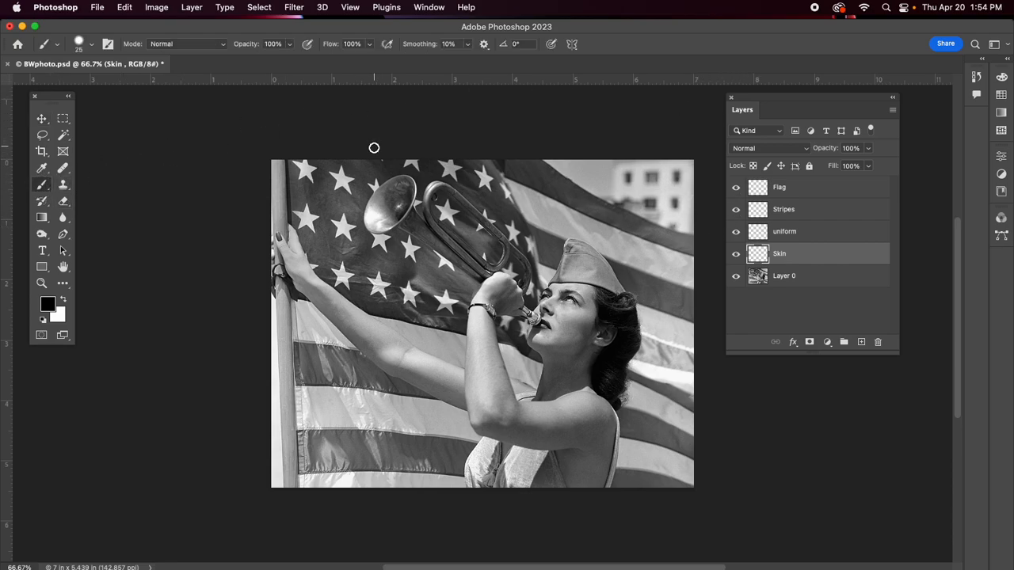
pyautogui.moveTo(486, 327); pyautogui.dragTo(486, 361)
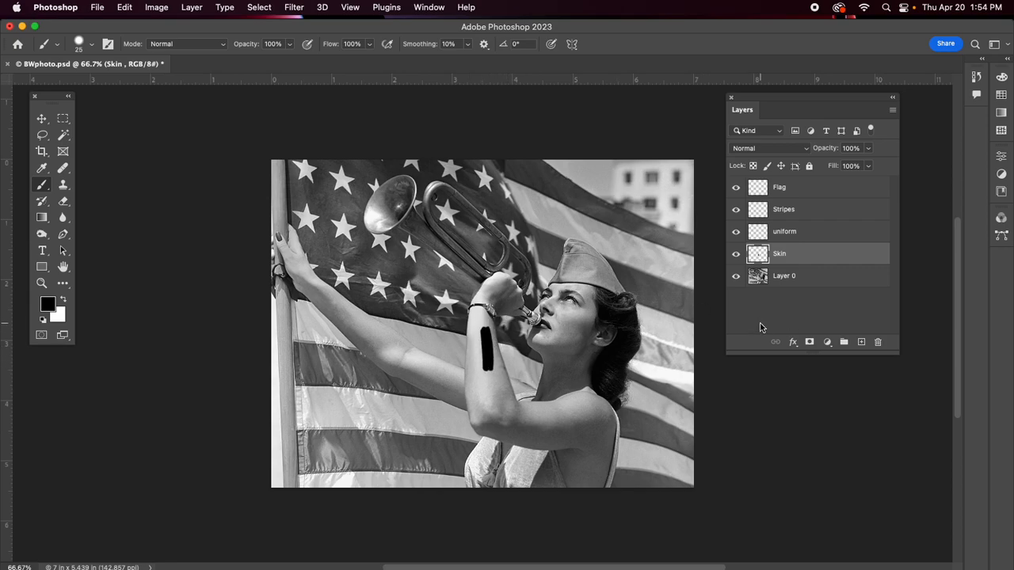
pyautogui.press('super+z')
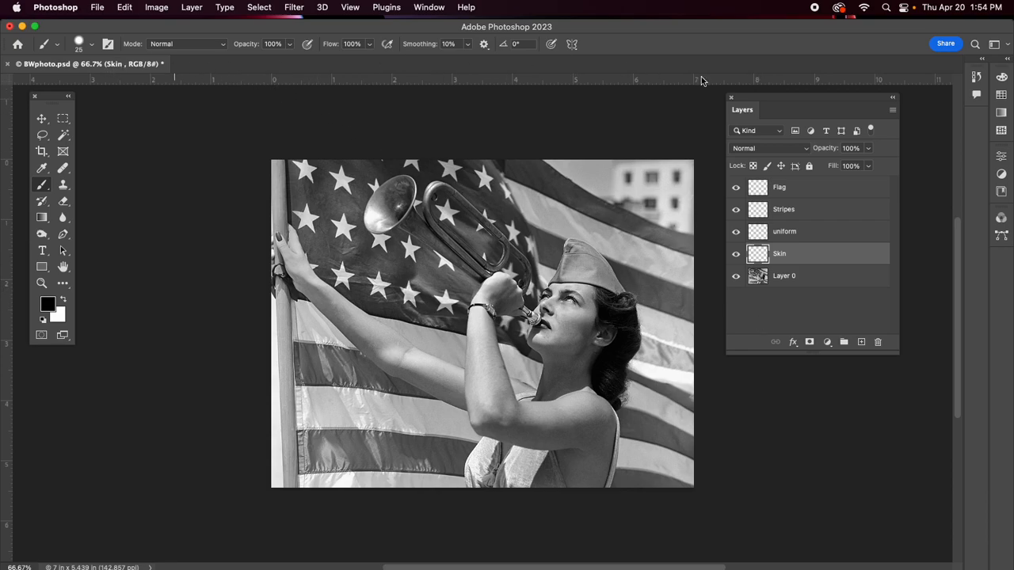
# - Switch the color controls to RGB Sliders and enlarge the color spectrum
pyautogui.click(1001, 95)
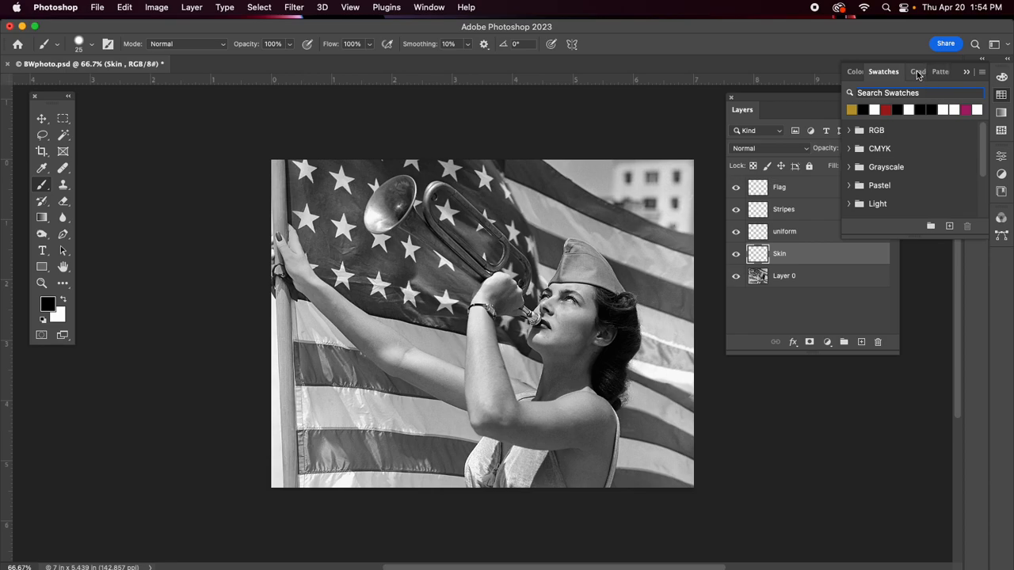
pyautogui.click(855, 71)
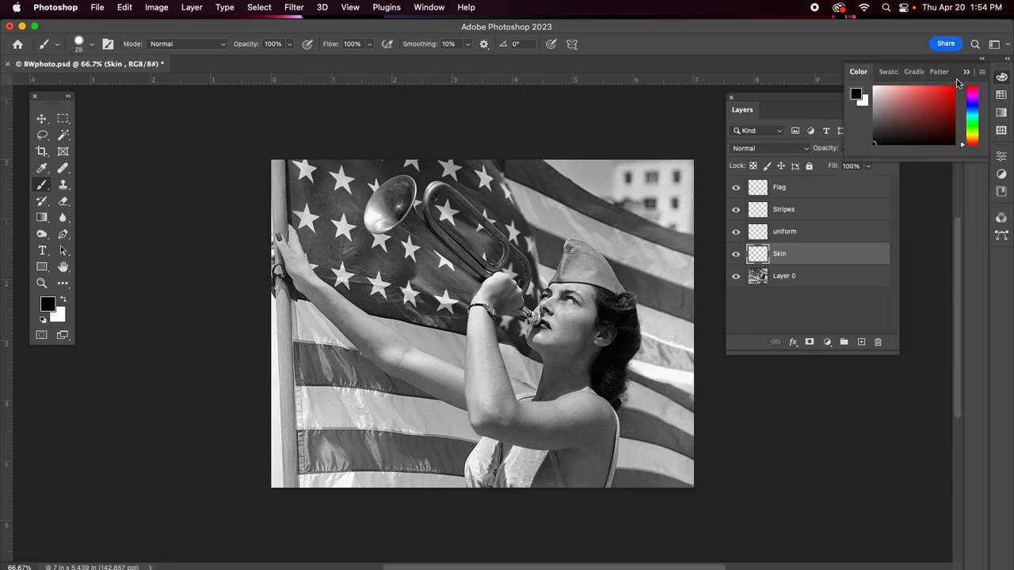
pyautogui.click(981, 73)
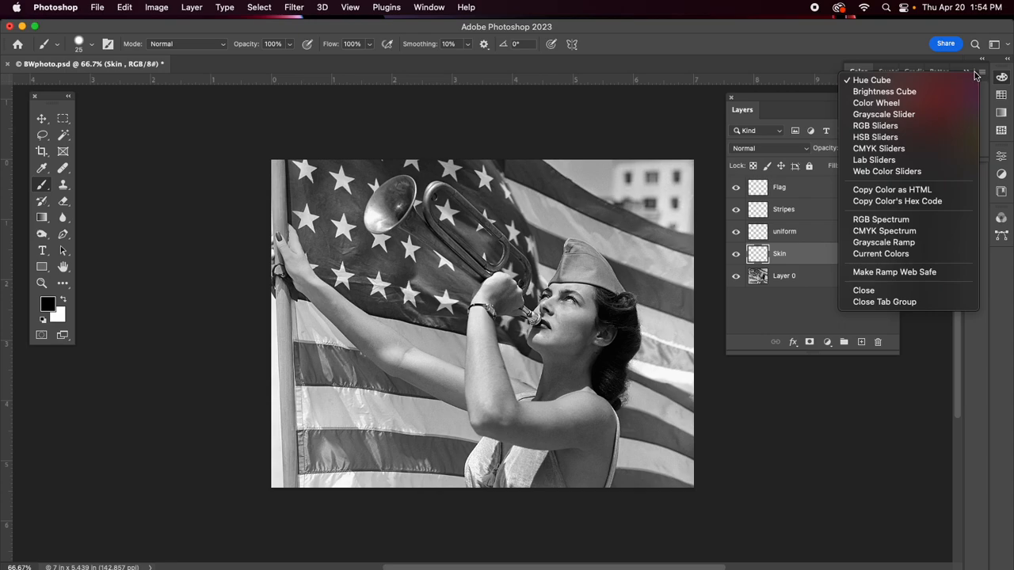
pyautogui.click(875, 126)
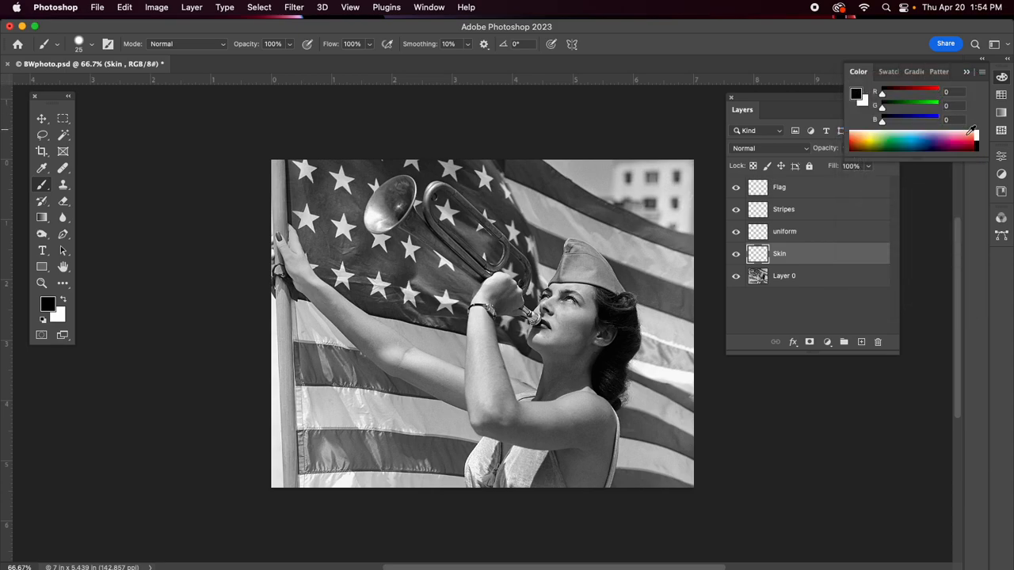
pyautogui.moveTo(915, 159); pyautogui.dragTo(914, 232)
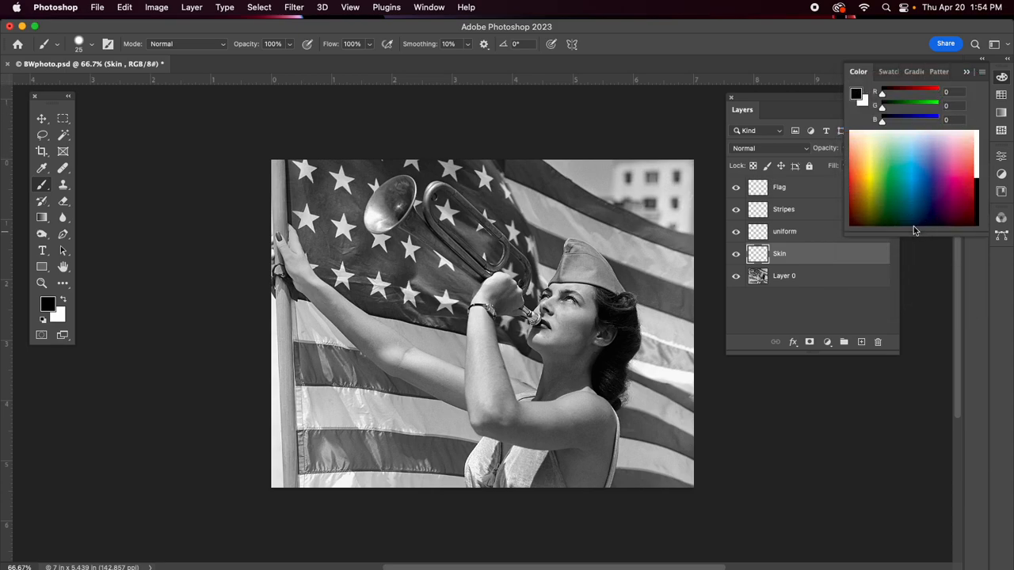
# - Mix an orange foreground color (R 238, G 141, B 47) and paint it over the woman's cheek, jaw and neck on the Skin layer
pyautogui.moveTo(882, 162); pyautogui.dragTo(907, 162)
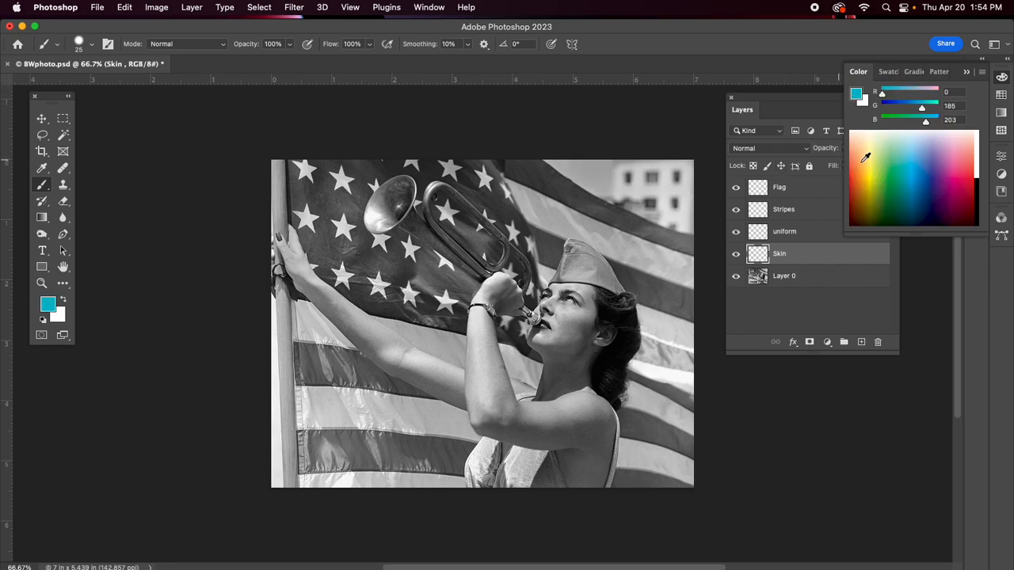
pyautogui.moveTo(864, 194); pyautogui.dragTo(864, 171)
pyautogui.moveTo(889, 122); pyautogui.dragTo(911, 109)
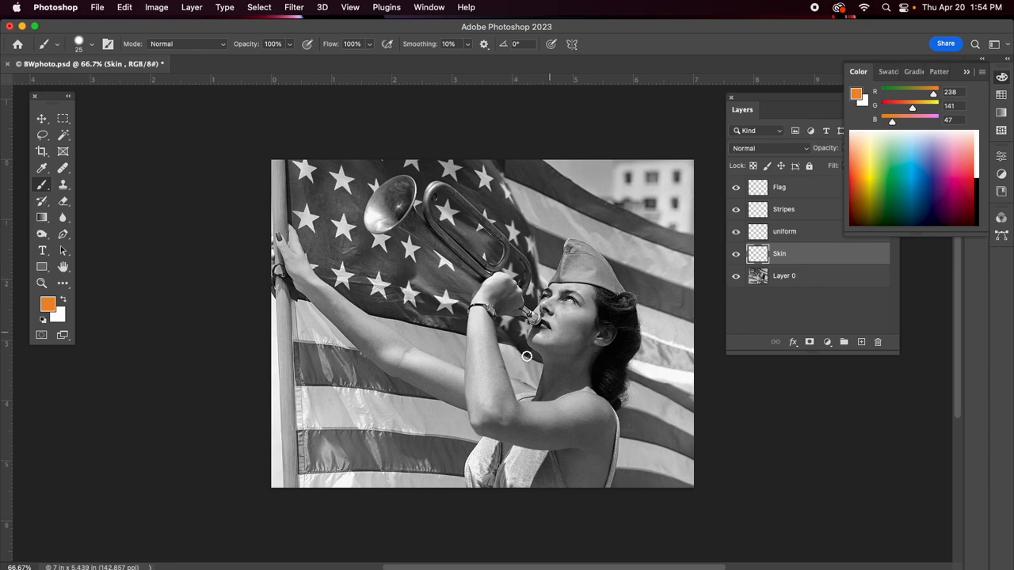
pyautogui.moveTo(572, 312)
pyautogui.mouseDown()
pyautogui.moveTo(565, 330)
pyautogui.moveTo(577, 324)
pyautogui.moveTo(559, 335)
pyautogui.moveTo(588, 322)
pyautogui.moveTo(567, 340)
pyautogui.moveTo(532, 346)
pyautogui.moveTo(570, 335)
pyautogui.moveTo(593, 350)
pyautogui.moveTo(568, 363)
pyautogui.moveTo(545, 348)
pyautogui.moveTo(551, 368)
pyautogui.moveTo(536, 388)
pyautogui.moveTo(556, 356)
pyautogui.moveTo(572, 389)
pyautogui.moveTo(575, 340)
pyautogui.moveTo(557, 362)
pyautogui.moveTo(547, 357)
pyautogui.moveTo(558, 330)
pyautogui.mouseUp()
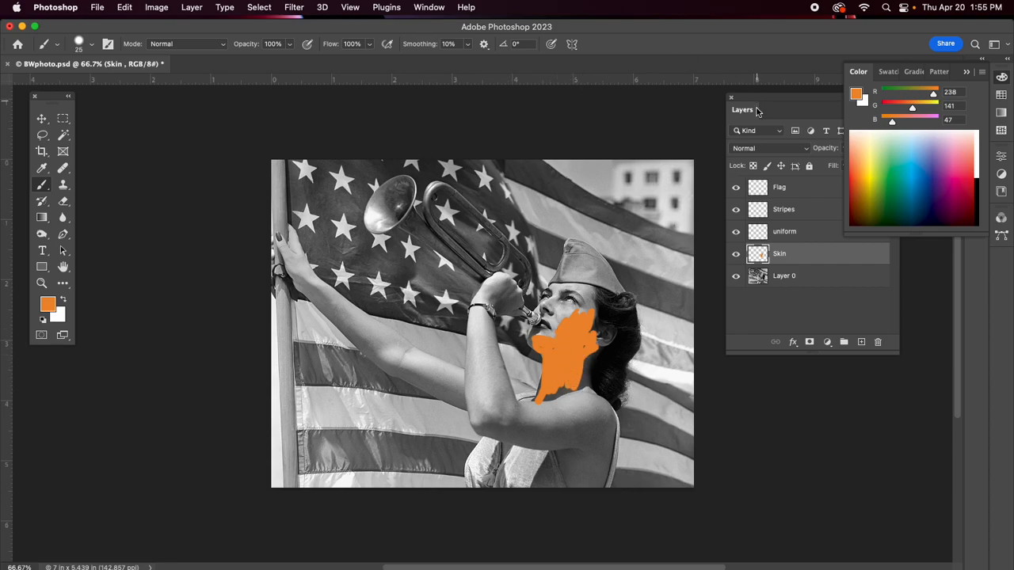
# - Set the Skin layer's blend mode to Color and move the layer list clear of the color controls
pyautogui.moveTo(763, 98); pyautogui.dragTo(718, 100)
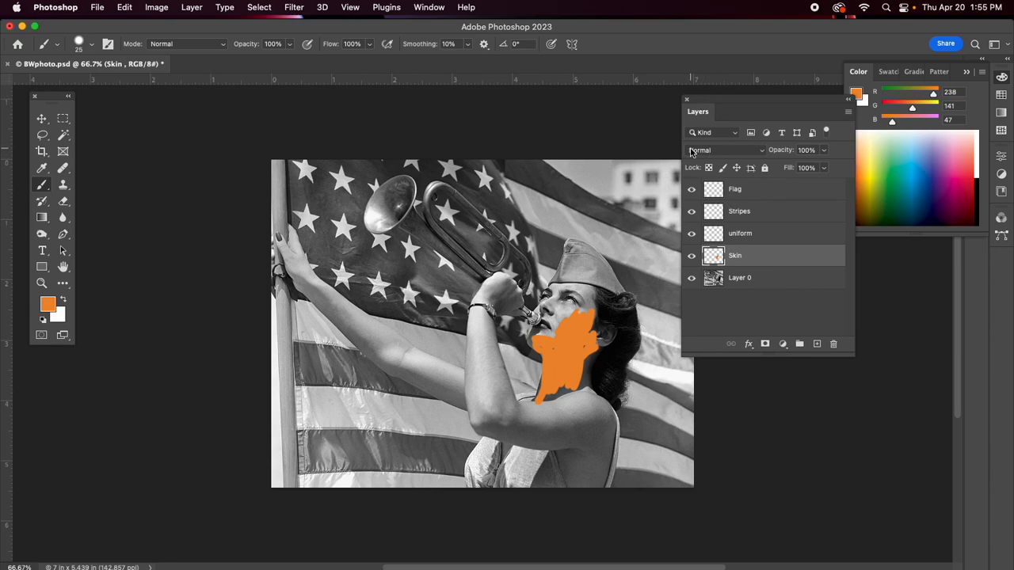
pyautogui.click(723, 154)
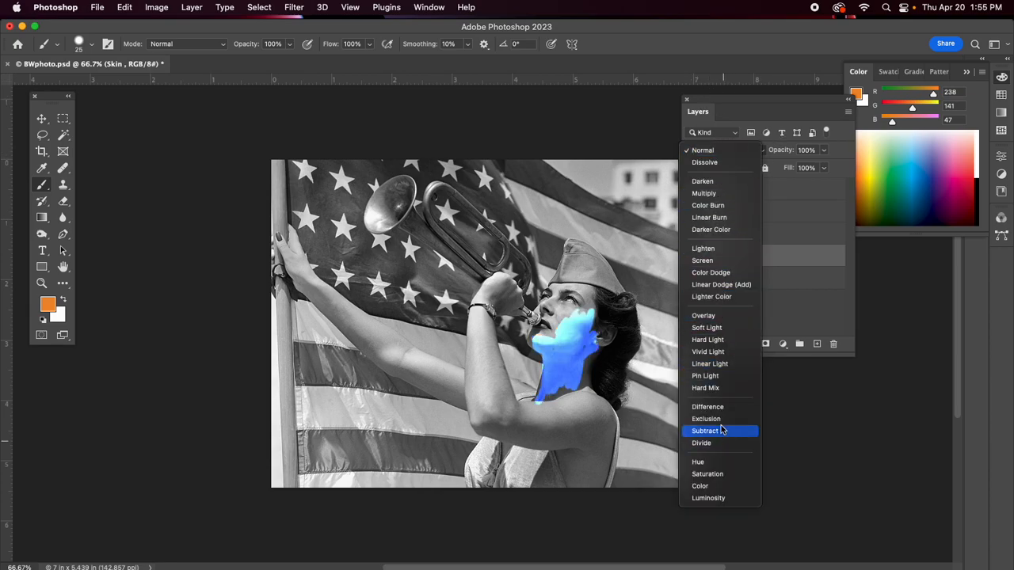
pyautogui.click(699, 487)
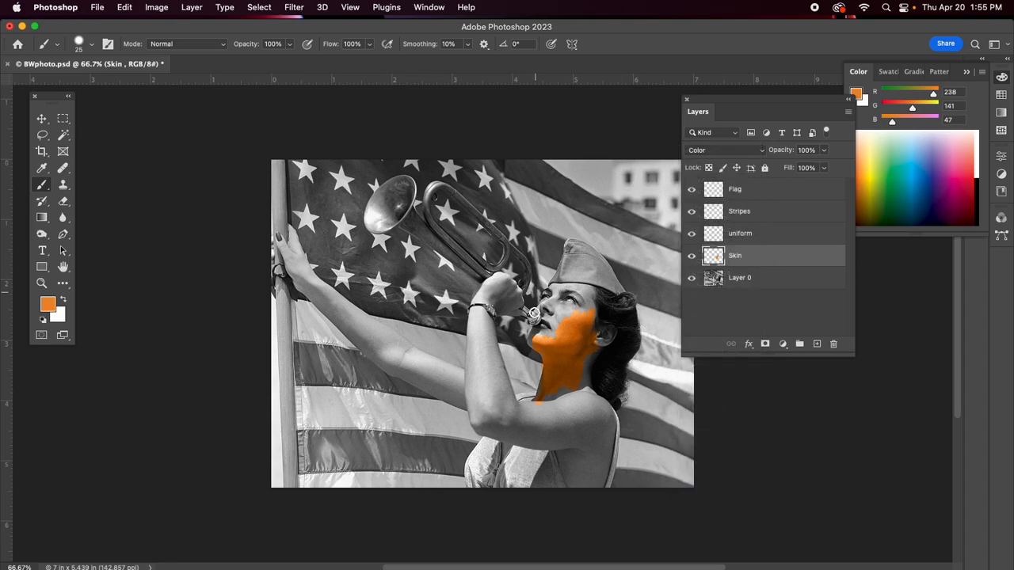
pyautogui.moveTo(587, 323)
pyautogui.mouseDown()
pyautogui.moveTo(593, 330)
pyautogui.moveTo(570, 321)
pyautogui.moveTo(561, 329)
pyautogui.mouseUp()
pyautogui.moveTo(773, 99); pyautogui.dragTo(748, 96)
# - Erase all the paint from the Skin layer and clear the selection
pyautogui.press('super+a')
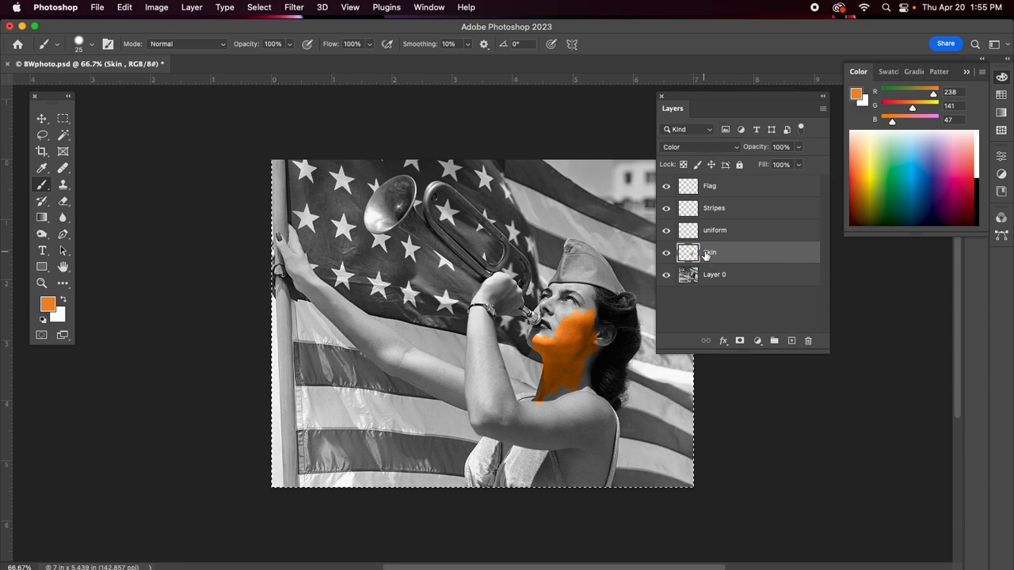
pyautogui.press('BackSpace')
pyautogui.press('super+d')
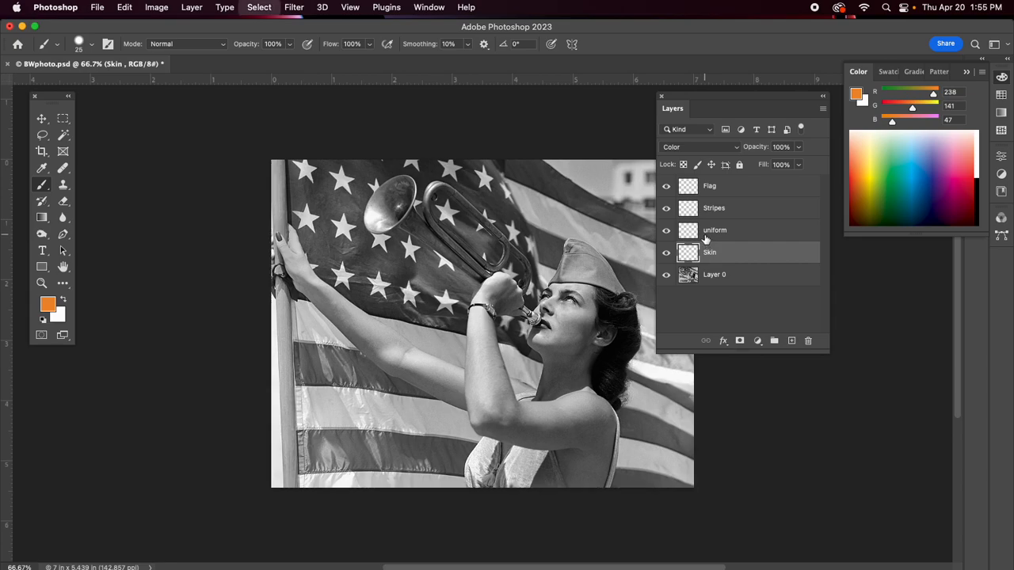
# - Mix a brown foreground color (R 137, G 85, B 12) and paint it over the woman's cheek, jaw, ear and neck
pyautogui.moveTo(868, 184); pyautogui.dragTo(860, 201)
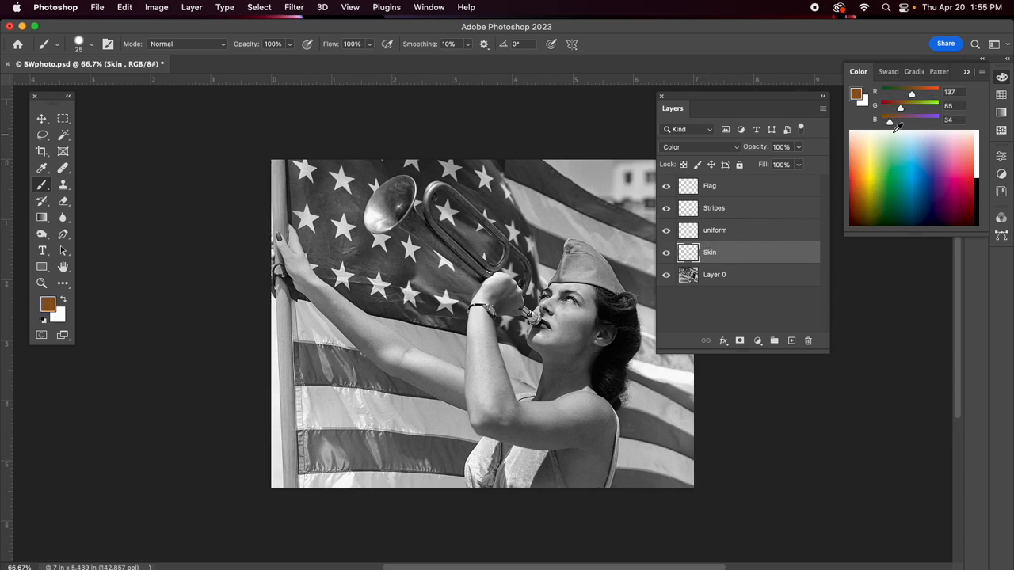
pyautogui.moveTo(891, 121); pyautogui.dragTo(887, 123)
pyautogui.moveTo(570, 319)
pyautogui.mouseDown()
pyautogui.moveTo(541, 347)
pyautogui.moveTo(532, 338)
pyautogui.moveTo(549, 339)
pyautogui.moveTo(581, 309)
pyautogui.moveTo(568, 341)
pyautogui.moveTo(584, 325)
pyautogui.moveTo(593, 334)
pyautogui.moveTo(574, 354)
pyautogui.moveTo(612, 336)
pyautogui.moveTo(598, 347)
pyautogui.moveTo(538, 350)
pyautogui.moveTo(554, 356)
pyautogui.moveTo(541, 405)
pyautogui.moveTo(560, 360)
pyautogui.moveTo(552, 401)
pyautogui.mouseUp()
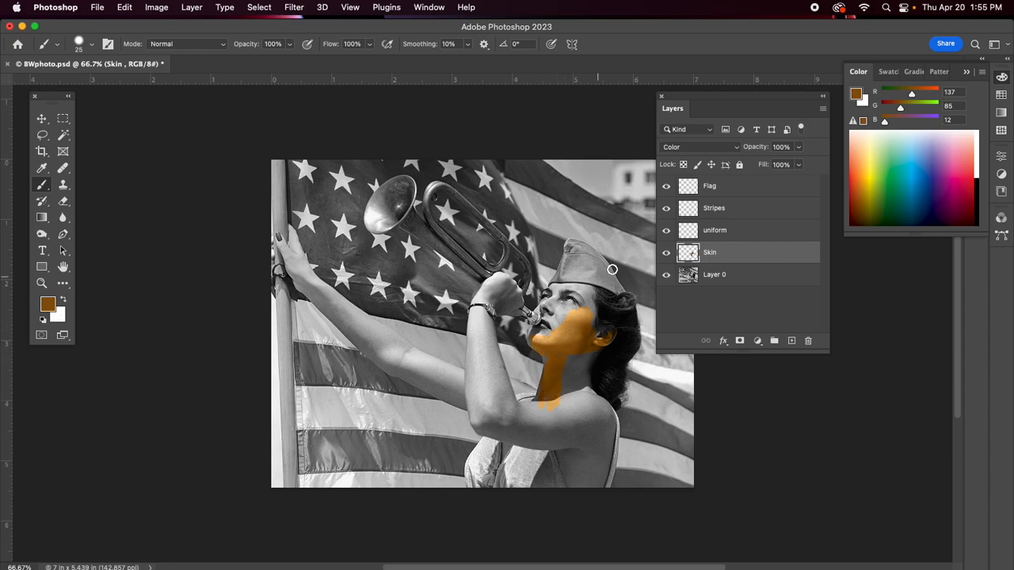
# - Compare the painted Skin layer in Normal blend mode and return it to Color
pyautogui.click(713, 148)
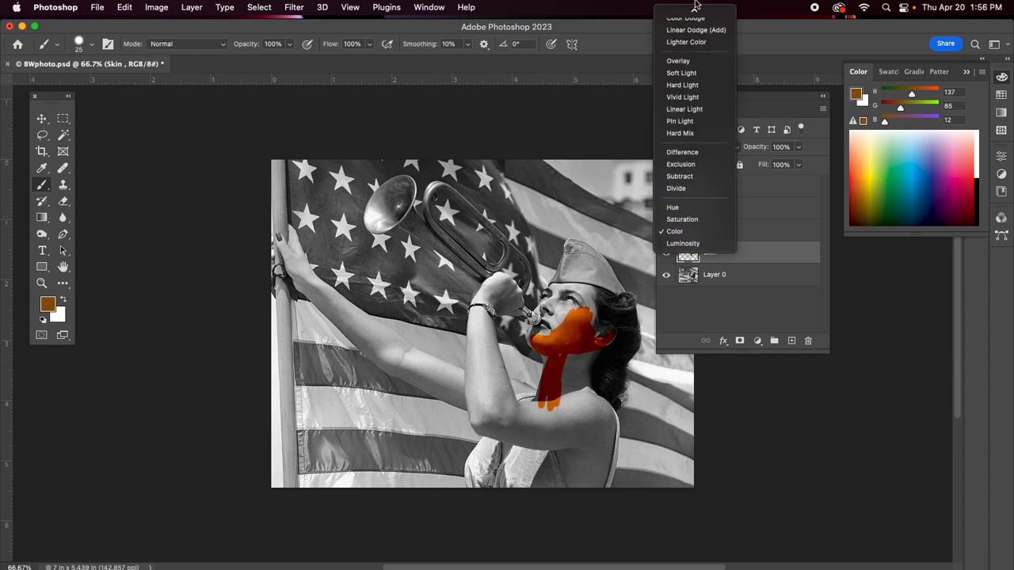
pyautogui.click(677, 12)
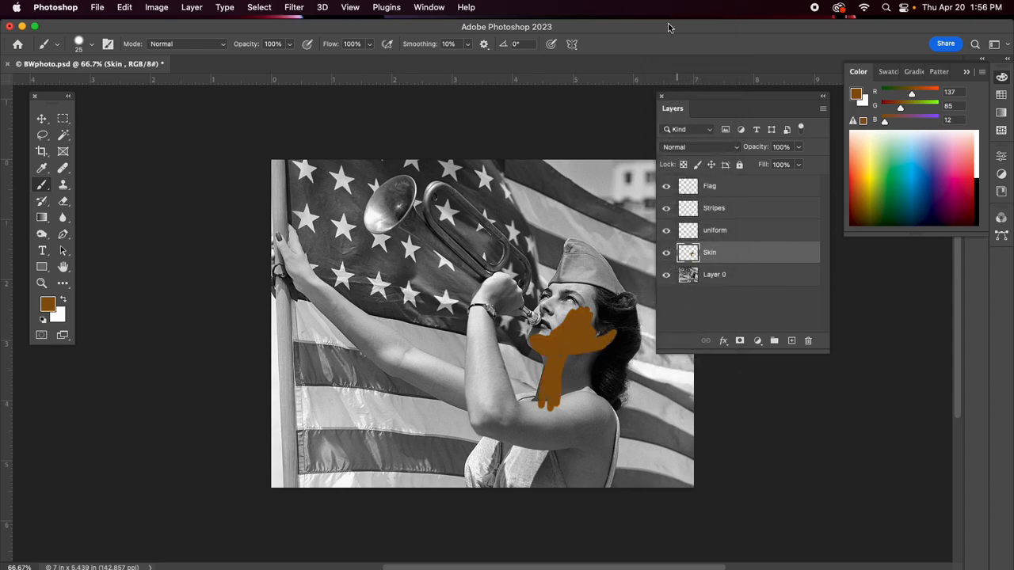
pyautogui.click(691, 150)
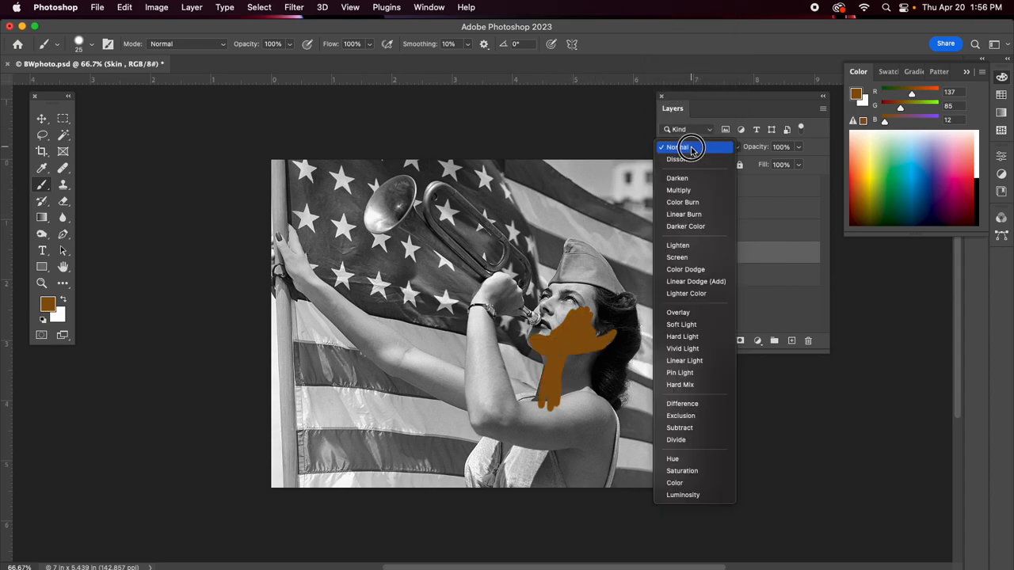
pyautogui.click(673, 483)
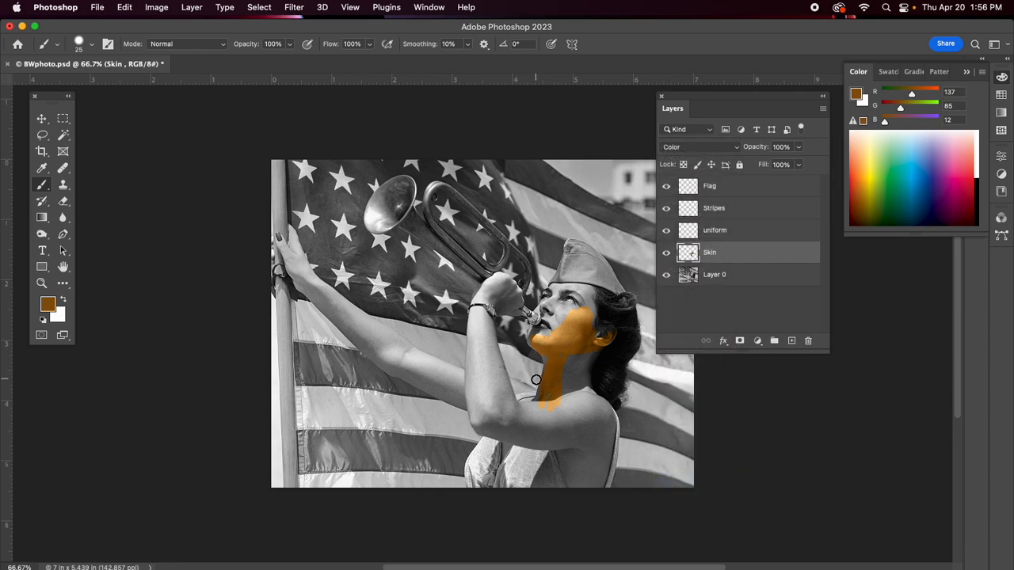
# - Delete the painted Skin layer
pyautogui.press('Delete')
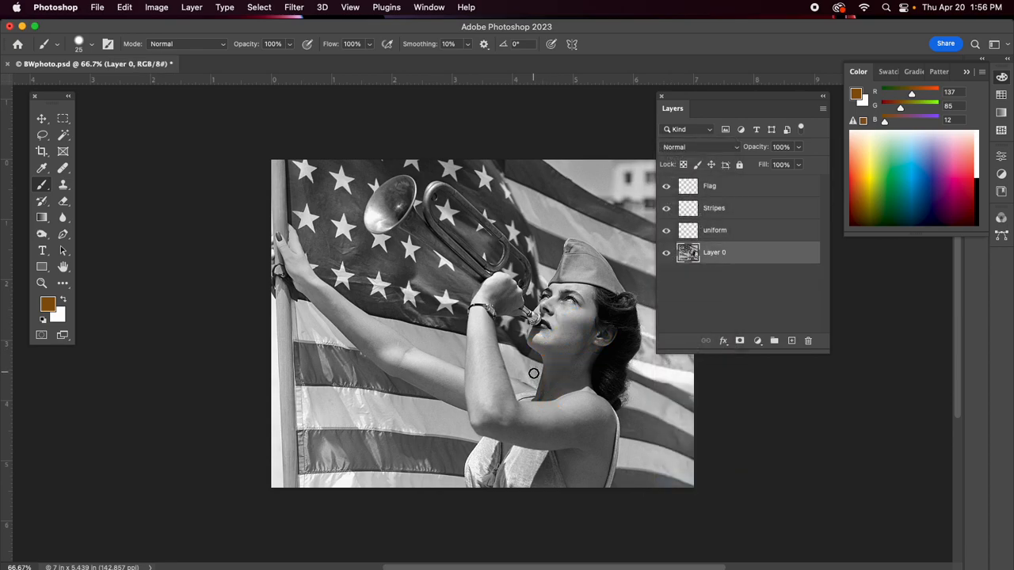
pyautogui.press('super+1')
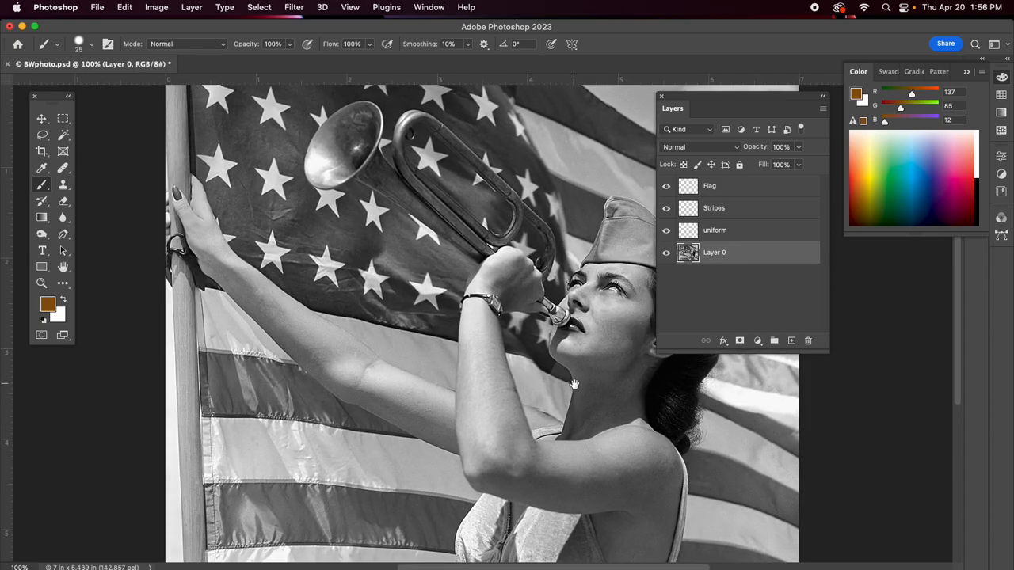
# - Mix an olive-brown foreground color (R 136, G 110, B 43) and try a patch of it on the cheek directly on Layer 0
pyautogui.moveTo(560, 396); pyautogui.dragTo(495, 362)
pyautogui.click(875, 206)
pyautogui.moveTo(870, 203); pyautogui.dragTo(871, 201)
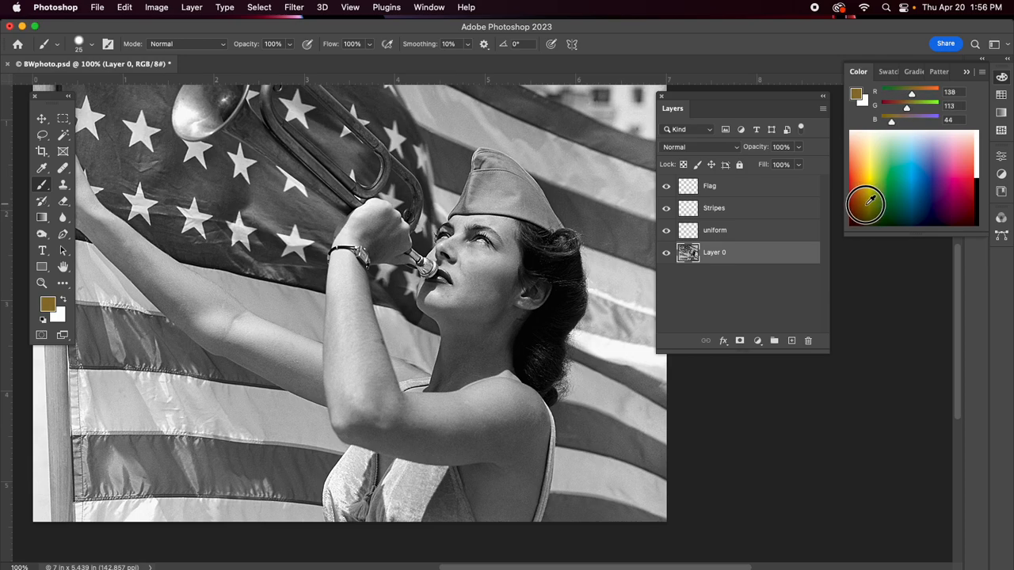
pyautogui.moveTo(467, 284)
pyautogui.mouseDown()
pyautogui.moveTo(482, 283)
pyautogui.moveTo(476, 300)
pyautogui.mouseUp()
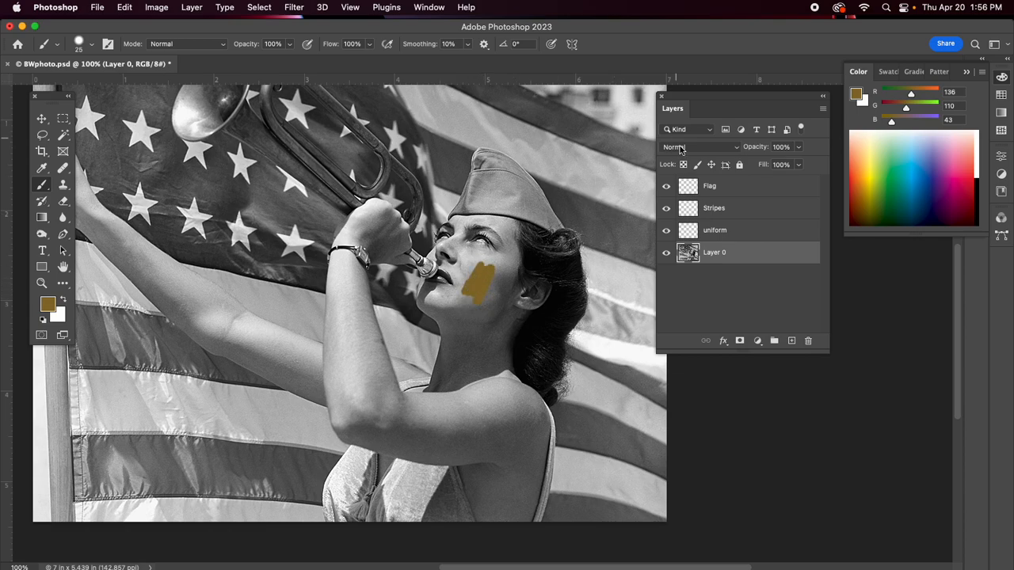
pyautogui.click(679, 147)
pyautogui.click(673, 482)
# - Undo back to the deleted Skin layer, erase all of its paint and clear the selection
pyautogui.press('super+z')
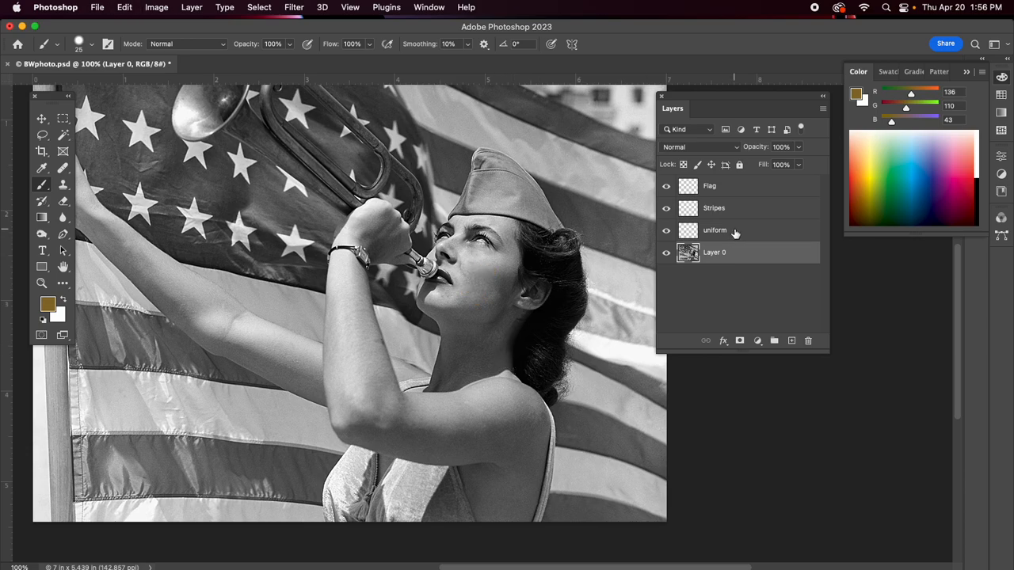
pyautogui.press('super+z')
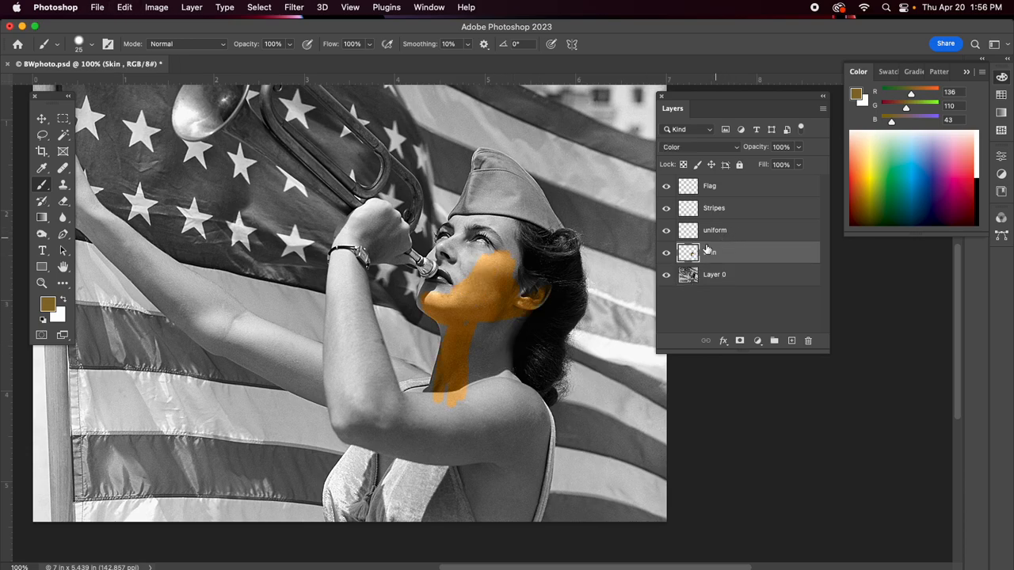
pyautogui.press('super+a')
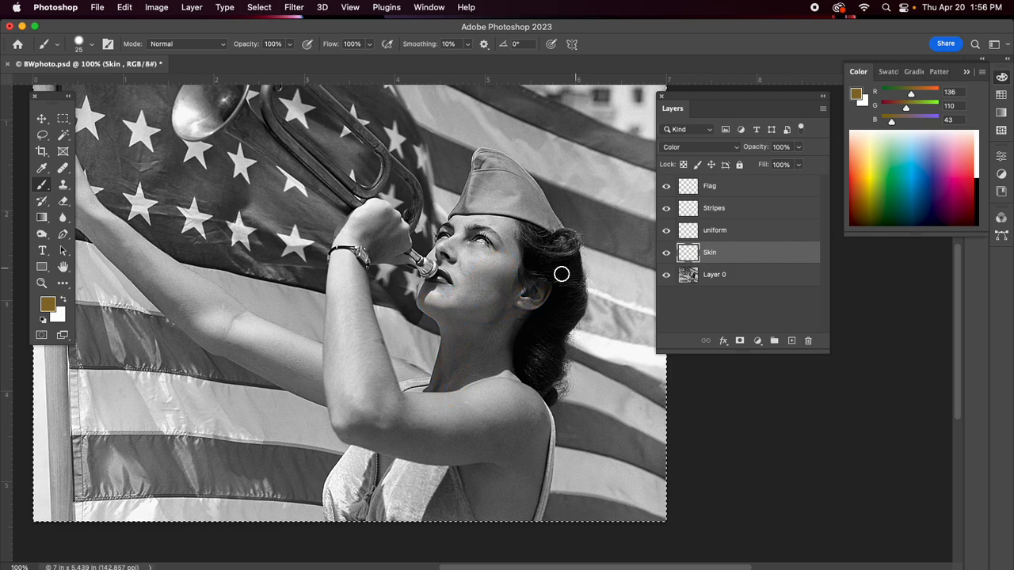
pyautogui.press('super+d')
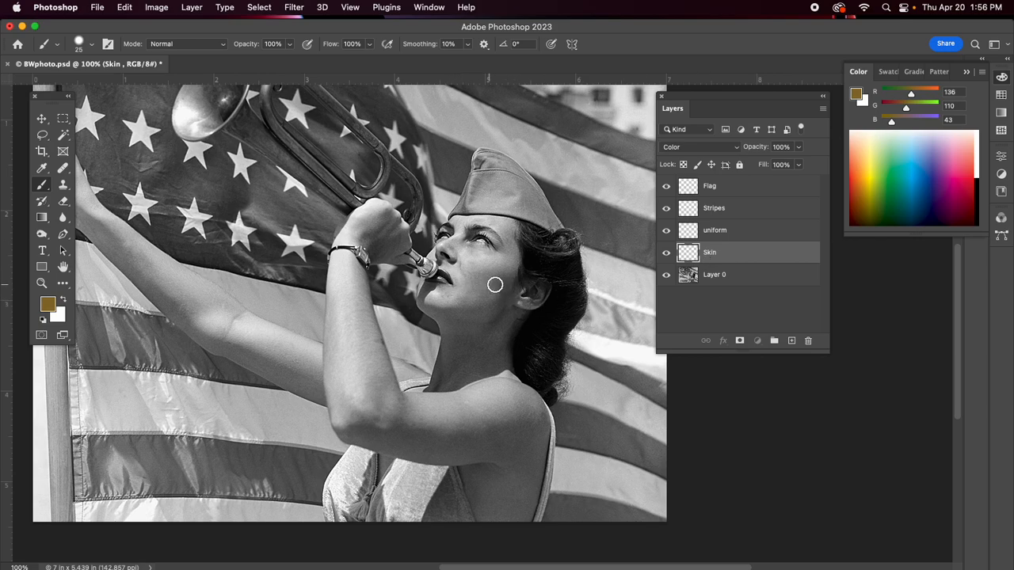
# - Try the olive-brown color over the woman's forehead and cheek on the Skin layer, and erase it again
pyautogui.moveTo(495, 292)
pyautogui.mouseDown()
pyautogui.moveTo(473, 301)
pyautogui.moveTo(441, 292)
pyautogui.moveTo(459, 297)
pyautogui.moveTo(461, 274)
pyautogui.moveTo(493, 256)
pyautogui.moveTo(499, 279)
pyautogui.moveTo(481, 294)
pyautogui.moveTo(514, 257)
pyautogui.moveTo(506, 231)
pyautogui.moveTo(479, 222)
pyautogui.moveTo(506, 235)
pyautogui.moveTo(475, 232)
pyautogui.moveTo(502, 246)
pyautogui.moveTo(498, 225)
pyautogui.moveTo(462, 227)
pyautogui.moveTo(510, 224)
pyautogui.moveTo(459, 222)
pyautogui.moveTo(506, 233)
pyautogui.moveTo(516, 246)
pyautogui.moveTo(492, 312)
pyautogui.mouseUp()
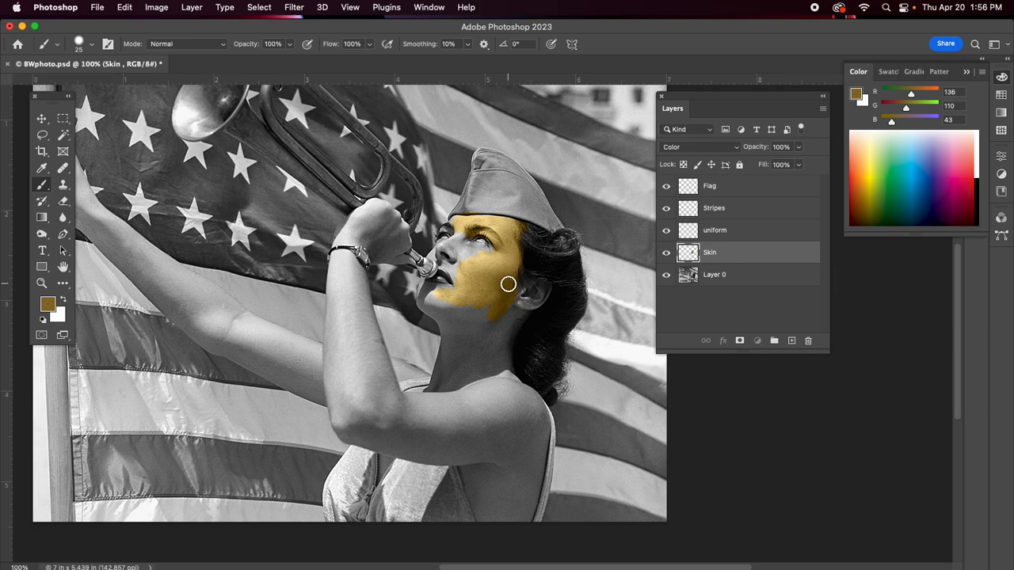
pyautogui.press('super+a')
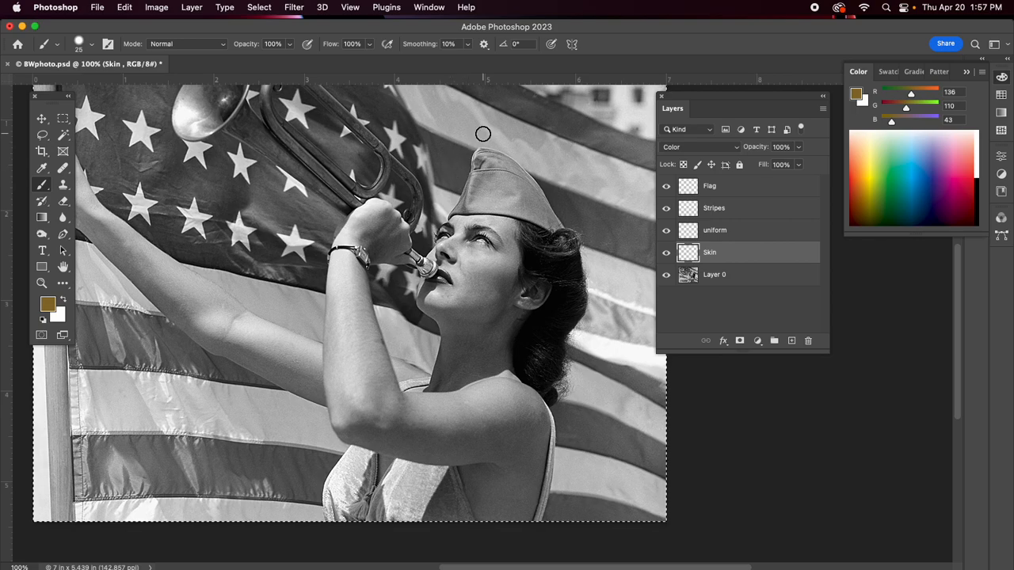
pyautogui.press('super+d')
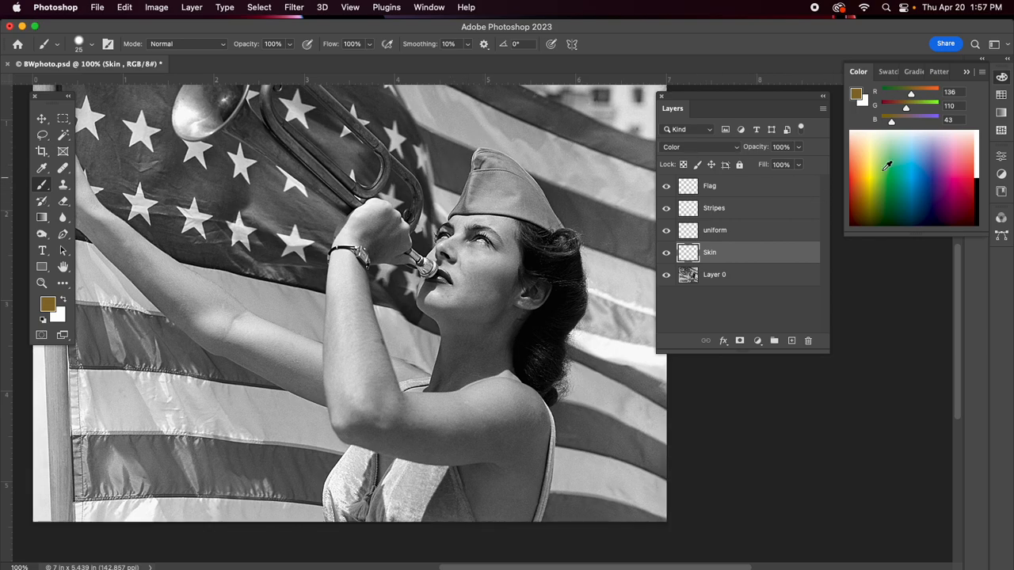
# - Mix a peach-orange foreground color and try a patch of it on the woman's cheek on the Skin layer
pyautogui.click(974, 148)
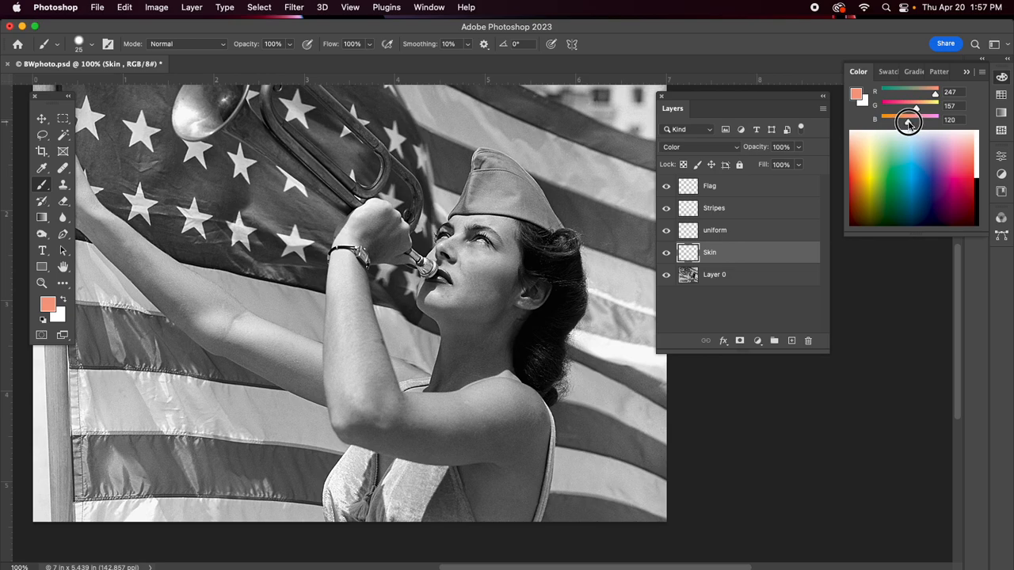
pyautogui.moveTo(510, 258)
pyautogui.mouseDown()
pyautogui.moveTo(491, 306)
pyautogui.moveTo(475, 301)
pyautogui.moveTo(479, 276)
pyautogui.mouseUp()
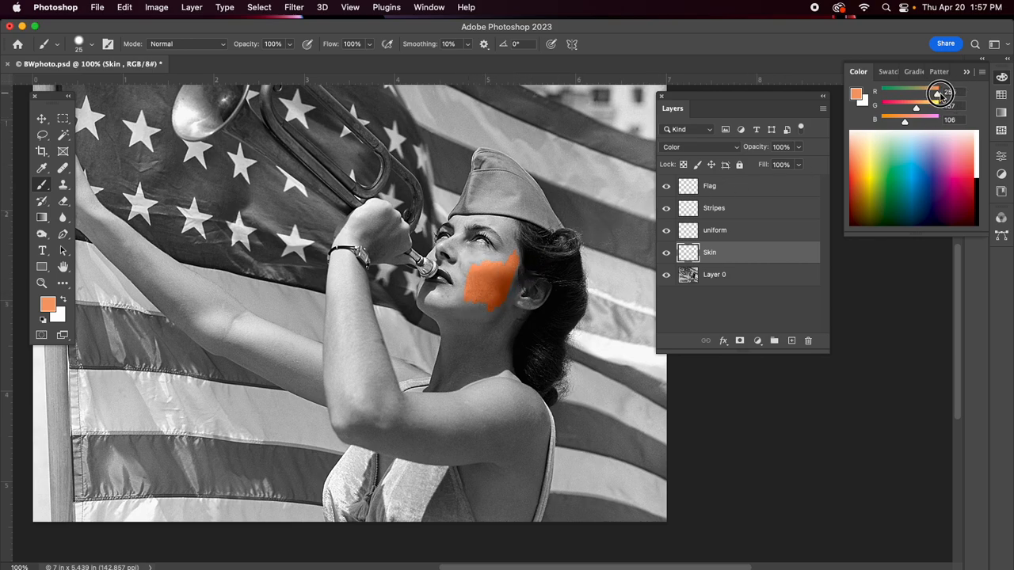
# - Set the foreground to a dark brown (R 82, G 68, B 26) and erase the orange patch from the Skin layer
pyautogui.moveTo(869, 169); pyautogui.dragTo(870, 213)
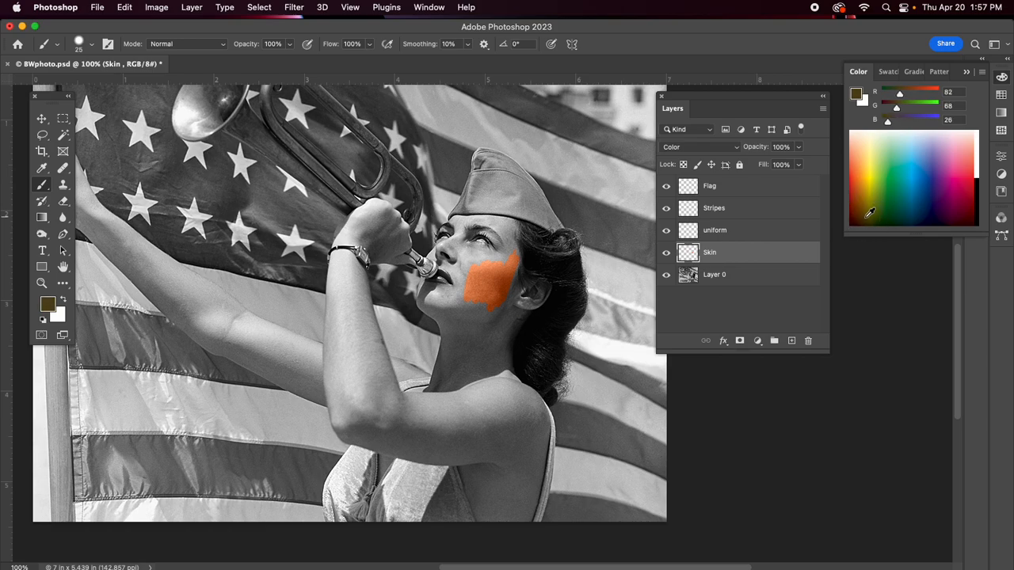
pyautogui.press('super+a')
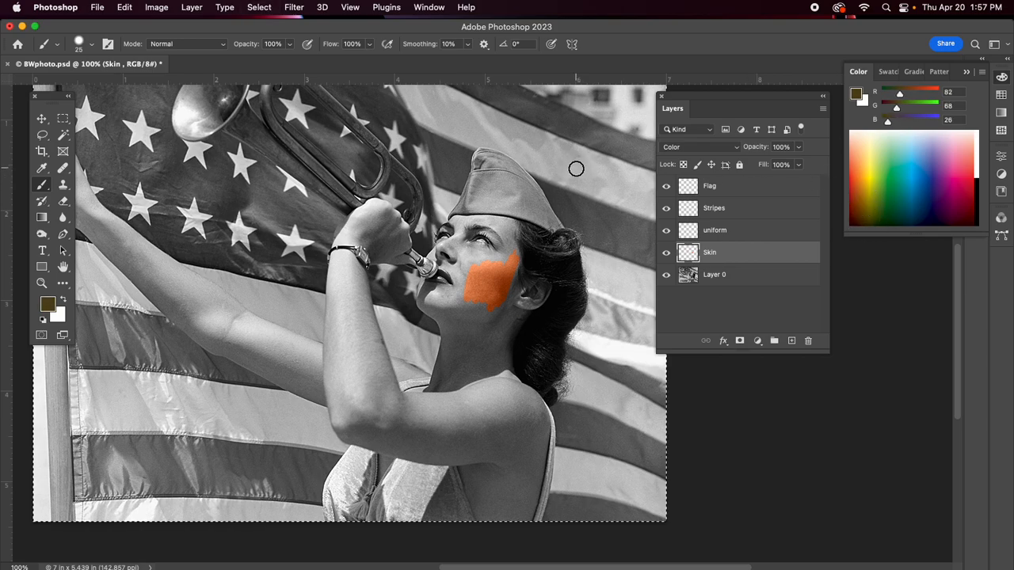
pyautogui.press('super+d')
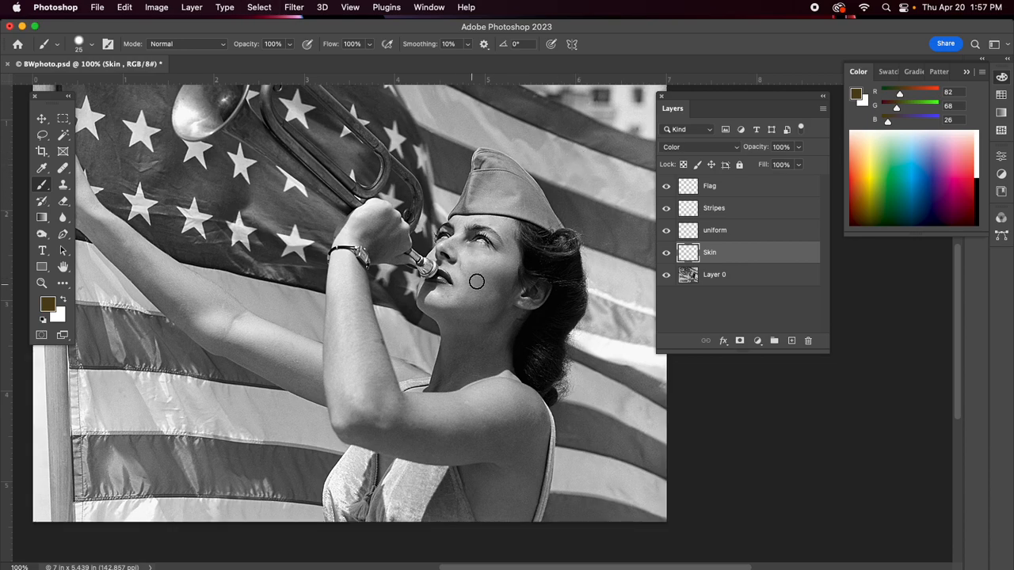
# - Paint the dark brown over the woman's face, ear and neck on the Skin layer
pyautogui.moveTo(495, 263)
pyautogui.mouseDown()
pyautogui.moveTo(460, 274)
pyautogui.moveTo(465, 254)
pyautogui.moveTo(504, 258)
pyautogui.moveTo(514, 235)
pyautogui.moveTo(515, 256)
pyautogui.moveTo(513, 239)
pyautogui.moveTo(494, 226)
pyautogui.moveTo(516, 226)
pyautogui.moveTo(455, 219)
pyautogui.moveTo(464, 233)
pyautogui.moveTo(442, 245)
pyautogui.moveTo(460, 256)
pyautogui.moveTo(457, 244)
pyautogui.moveTo(494, 248)
pyautogui.moveTo(502, 237)
pyautogui.moveTo(470, 233)
pyautogui.moveTo(480, 232)
pyautogui.moveTo(449, 251)
pyautogui.moveTo(466, 239)
pyautogui.moveTo(469, 258)
pyautogui.moveTo(514, 235)
pyautogui.moveTo(473, 250)
pyautogui.moveTo(475, 228)
pyautogui.moveTo(416, 238)
pyautogui.moveTo(445, 233)
pyautogui.moveTo(435, 259)
pyautogui.moveTo(427, 254)
pyautogui.moveTo(450, 292)
pyautogui.moveTo(425, 287)
pyautogui.moveTo(421, 305)
pyautogui.moveTo(423, 294)
pyautogui.moveTo(458, 321)
pyautogui.moveTo(487, 301)
pyautogui.moveTo(464, 301)
pyautogui.moveTo(468, 285)
pyautogui.moveTo(506, 289)
pyautogui.moveTo(525, 267)
pyautogui.moveTo(509, 294)
pyautogui.moveTo(536, 297)
pyautogui.moveTo(466, 309)
pyautogui.moveTo(499, 272)
pyautogui.moveTo(501, 308)
pyautogui.moveTo(512, 310)
pyautogui.moveTo(498, 344)
pyautogui.moveTo(513, 312)
pyautogui.moveTo(507, 362)
pyautogui.moveTo(515, 317)
pyautogui.moveTo(499, 362)
pyautogui.moveTo(430, 389)
pyautogui.moveTo(445, 322)
pyautogui.moveTo(464, 325)
pyautogui.moveTo(471, 367)
pyautogui.moveTo(491, 304)
pyautogui.mouseUp()
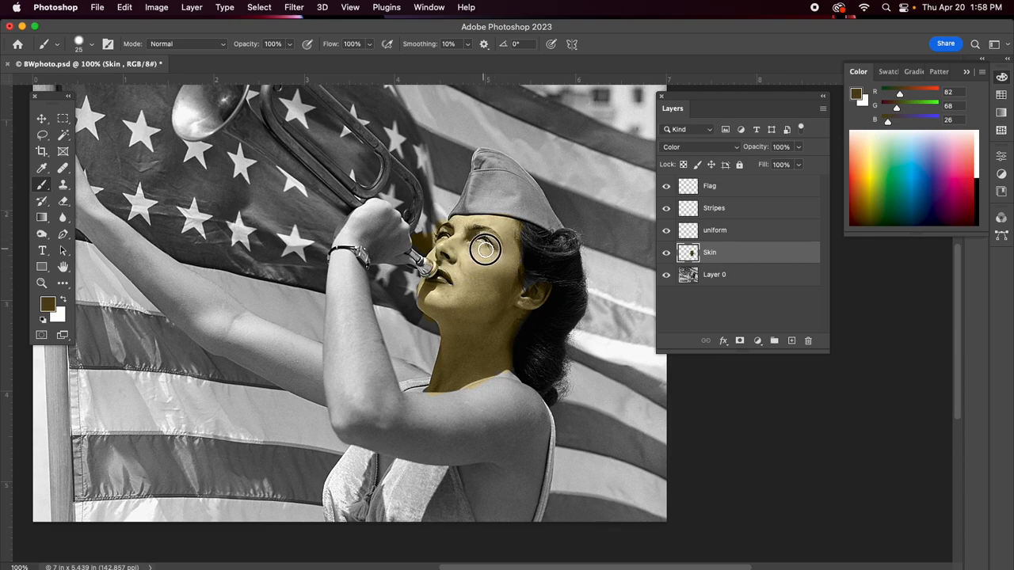
pyautogui.moveTo(420, 291); pyautogui.dragTo(442, 318)
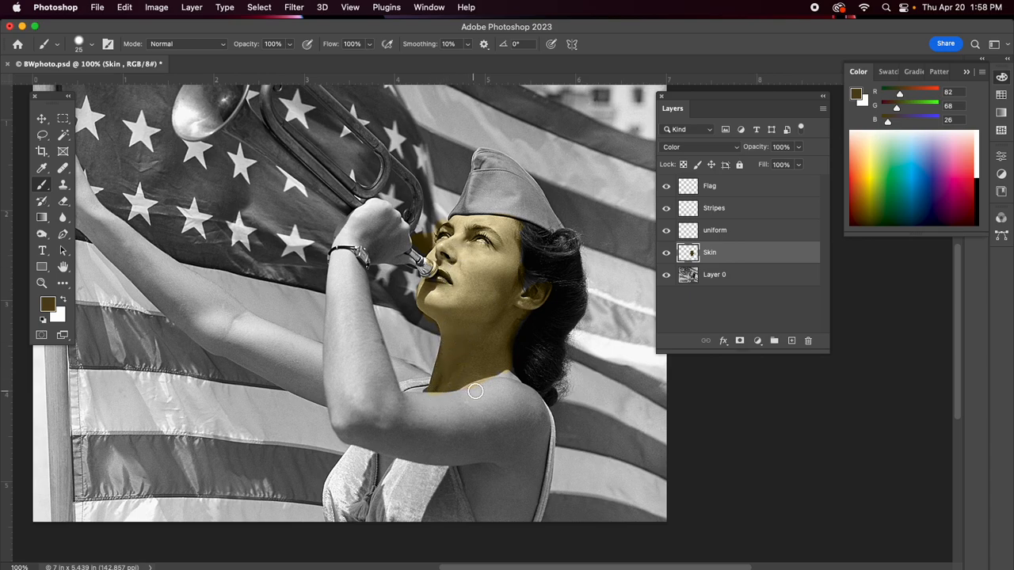
# - Paint the dark brown over her near shoulder, upper arm and the bare skin beside the uniform strap
pyautogui.moveTo(457, 393)
pyautogui.mouseDown()
pyautogui.moveTo(493, 373)
pyautogui.moveTo(499, 389)
pyautogui.mouseUp()
pyautogui.scroll(-5, 555, 427)
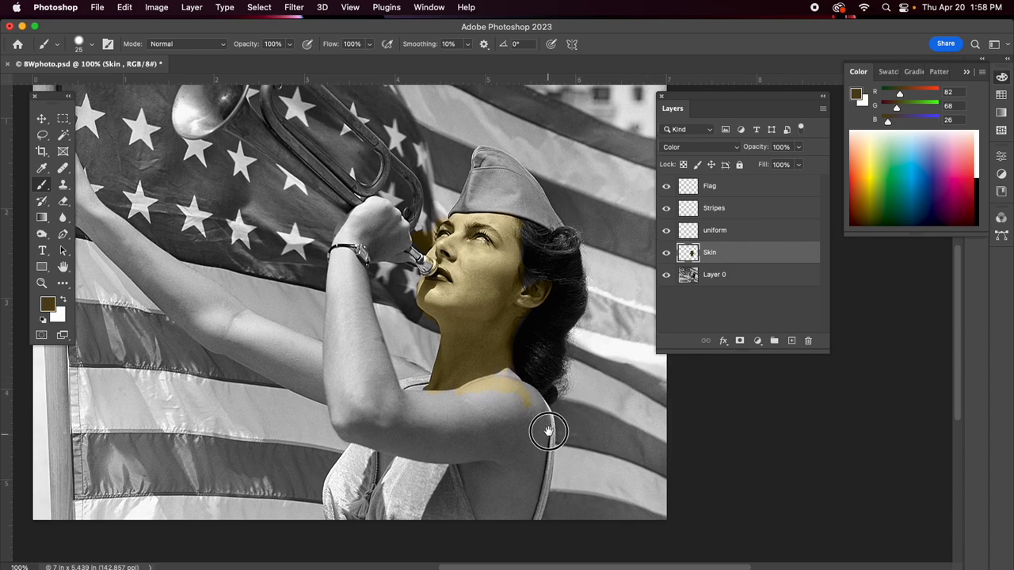
pyautogui.moveTo(531, 260)
pyautogui.mouseDown()
pyautogui.moveTo(571, 292)
pyautogui.moveTo(571, 315)
pyautogui.moveTo(543, 277)
pyautogui.moveTo(559, 280)
pyautogui.moveTo(503, 276)
pyautogui.moveTo(436, 283)
pyautogui.moveTo(491, 285)
pyautogui.moveTo(435, 292)
pyautogui.moveTo(522, 297)
pyautogui.moveTo(461, 295)
pyautogui.moveTo(545, 276)
pyautogui.moveTo(561, 298)
pyautogui.moveTo(552, 272)
pyautogui.moveTo(563, 272)
pyautogui.moveTo(575, 295)
pyautogui.moveTo(568, 328)
pyautogui.moveTo(575, 322)
pyautogui.moveTo(557, 390)
pyautogui.moveTo(565, 310)
pyautogui.moveTo(537, 388)
pyautogui.moveTo(543, 399)
pyautogui.moveTo(520, 397)
pyautogui.moveTo(549, 404)
pyautogui.moveTo(566, 382)
pyautogui.moveTo(541, 398)
pyautogui.moveTo(515, 390)
pyautogui.moveTo(496, 353)
pyautogui.moveTo(510, 396)
pyautogui.moveTo(499, 351)
pyautogui.moveTo(548, 338)
pyautogui.moveTo(542, 360)
pyautogui.moveTo(519, 346)
pyautogui.moveTo(539, 359)
pyautogui.moveTo(552, 349)
pyautogui.moveTo(507, 356)
pyautogui.moveTo(522, 373)
pyautogui.moveTo(550, 341)
pyautogui.moveTo(536, 304)
pyautogui.moveTo(507, 374)
pyautogui.moveTo(536, 303)
pyautogui.moveTo(516, 322)
pyautogui.moveTo(511, 288)
pyautogui.moveTo(498, 347)
pyautogui.moveTo(514, 391)
pyautogui.moveTo(498, 325)
pyautogui.moveTo(491, 334)
pyautogui.moveTo(482, 324)
pyautogui.moveTo(530, 340)
pyautogui.moveTo(459, 339)
pyautogui.moveTo(425, 290)
pyautogui.moveTo(455, 280)
pyautogui.moveTo(449, 274)
pyautogui.moveTo(539, 261)
pyautogui.moveTo(457, 293)
pyautogui.moveTo(459, 332)
pyautogui.mouseUp()
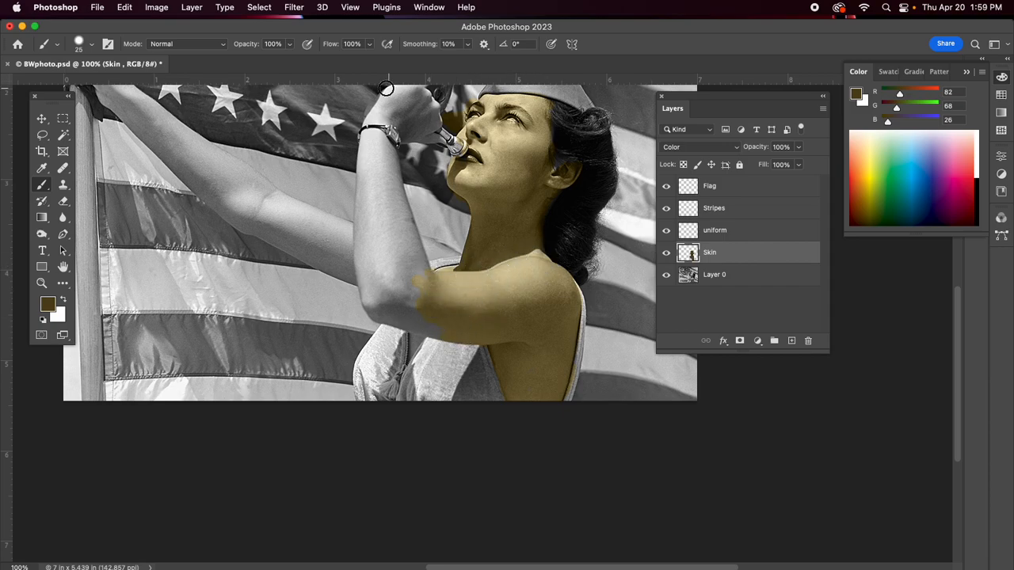
# - Paint the dark brown over the raised forearm, wrist and the hand holding the bugle
pyautogui.moveTo(365, 141)
pyautogui.mouseDown()
pyautogui.moveTo(368, 247)
pyautogui.moveTo(372, 235)
pyautogui.moveTo(370, 181)
pyautogui.moveTo(362, 259)
pyautogui.moveTo(357, 241)
pyautogui.moveTo(370, 310)
pyautogui.moveTo(452, 333)
pyautogui.moveTo(447, 315)
pyautogui.moveTo(397, 297)
pyautogui.moveTo(373, 261)
pyautogui.moveTo(381, 307)
pyautogui.moveTo(425, 293)
pyautogui.moveTo(428, 276)
pyautogui.moveTo(411, 273)
pyautogui.moveTo(369, 162)
pyautogui.moveTo(382, 254)
pyautogui.moveTo(368, 156)
pyautogui.moveTo(361, 203)
pyautogui.moveTo(369, 130)
pyautogui.moveTo(395, 282)
pyautogui.moveTo(381, 261)
pyautogui.moveTo(397, 290)
pyautogui.moveTo(397, 204)
pyautogui.moveTo(413, 253)
pyautogui.moveTo(387, 168)
pyautogui.moveTo(395, 262)
pyautogui.moveTo(386, 164)
pyautogui.mouseUp()
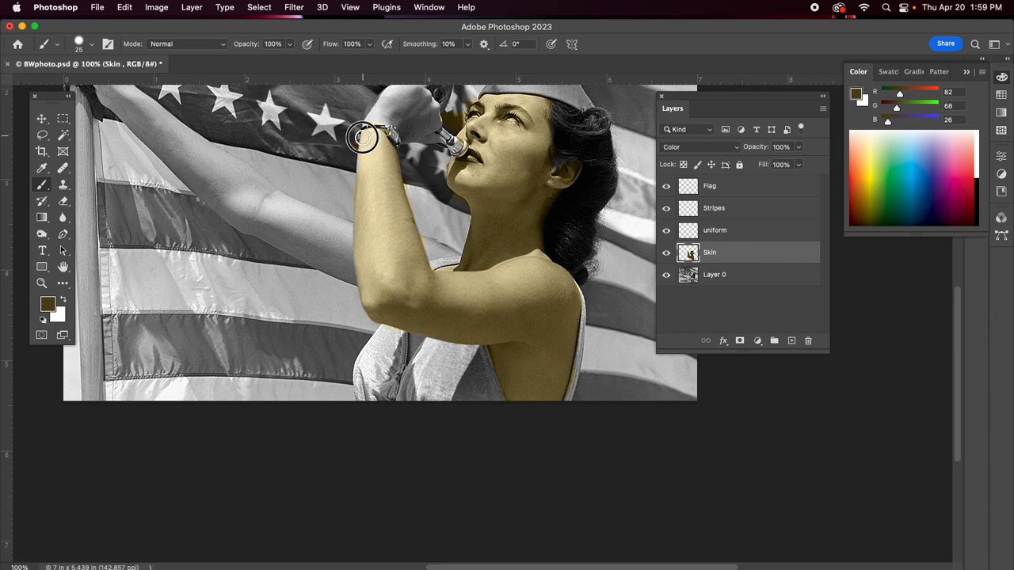
pyautogui.moveTo(379, 181); pyautogui.dragTo(380, 330)
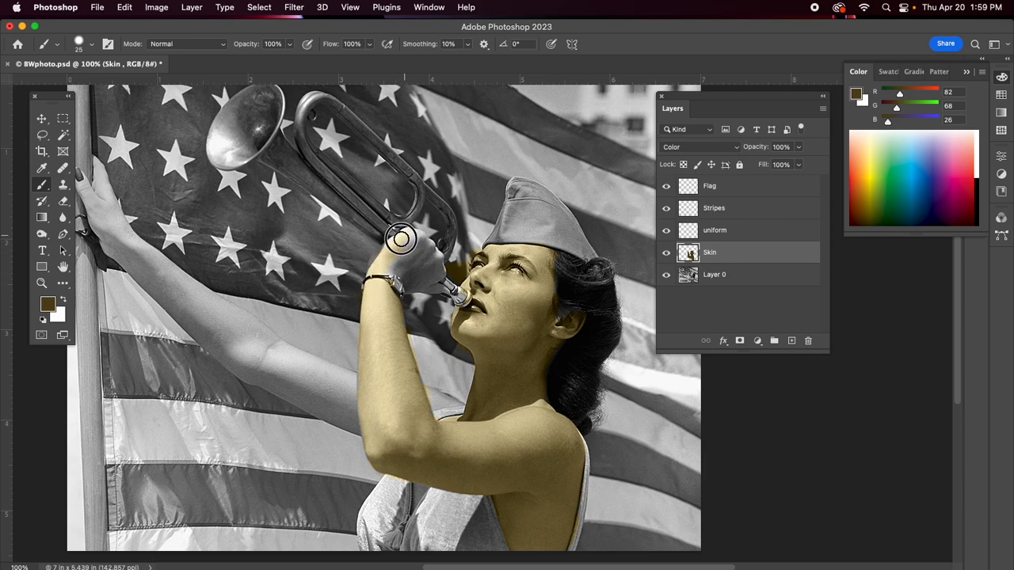
pyautogui.moveTo(419, 238)
pyautogui.mouseDown()
pyautogui.moveTo(422, 287)
pyautogui.moveTo(451, 298)
pyautogui.moveTo(448, 291)
pyautogui.moveTo(461, 294)
pyautogui.moveTo(429, 265)
pyautogui.mouseUp()
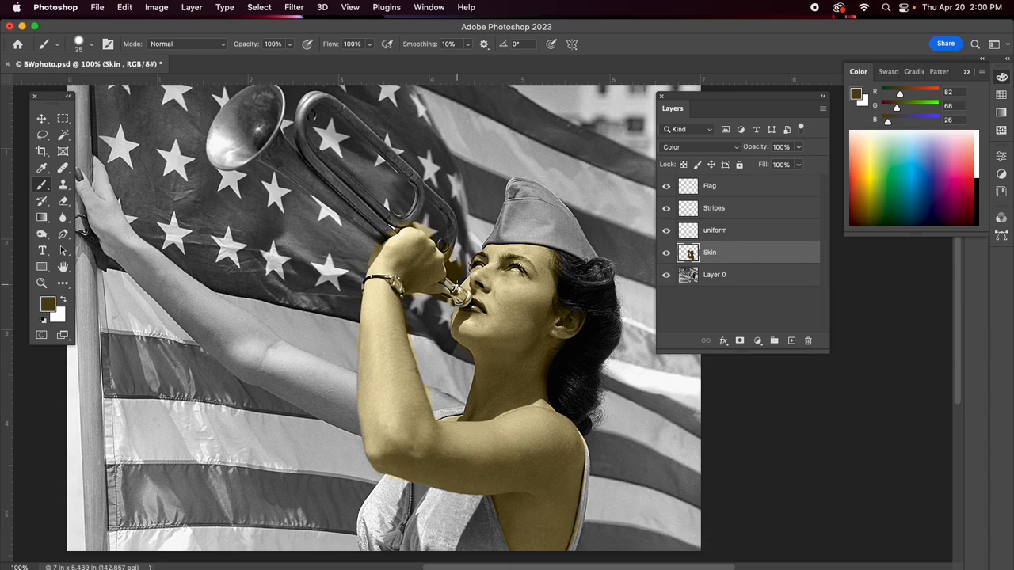
# - Clean up the skin color along the mouthpiece, chin, neck and inner edge of the raised forearm at 300% zoom
pyautogui.scroll(3, 457, 287)
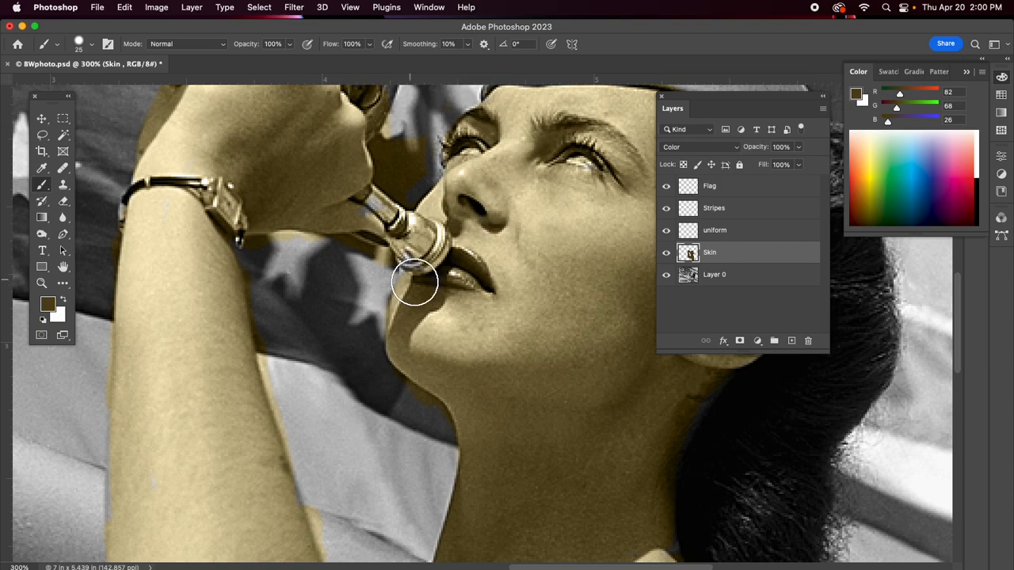
pyautogui.moveTo(414, 273)
pyautogui.mouseDown()
pyautogui.moveTo(403, 264)
pyautogui.moveTo(460, 277)
pyautogui.moveTo(451, 279)
pyautogui.mouseUp()
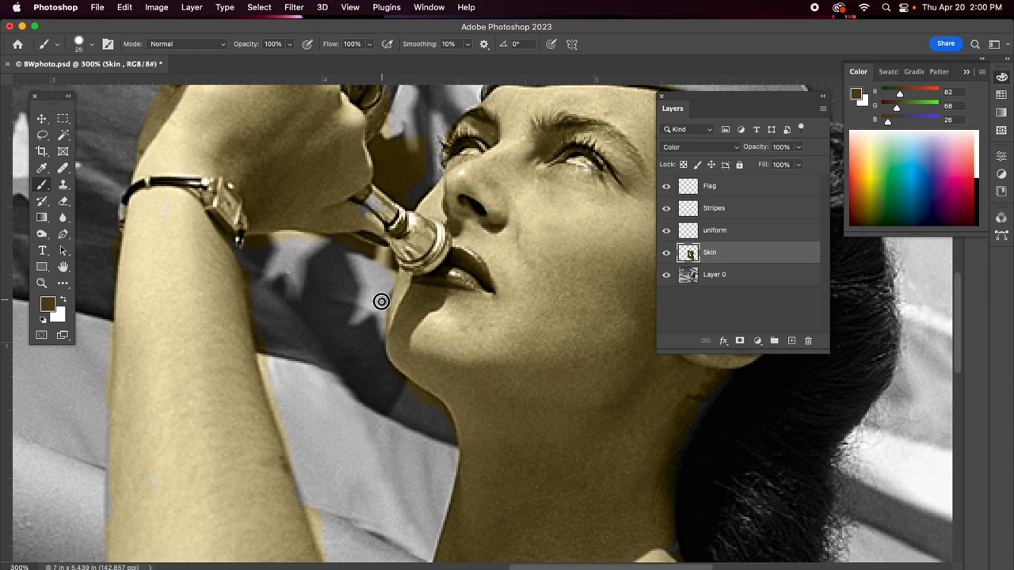
pyautogui.moveTo(383, 303)
pyautogui.mouseDown()
pyautogui.moveTo(384, 348)
pyautogui.moveTo(410, 398)
pyautogui.moveTo(392, 370)
pyautogui.moveTo(445, 421)
pyautogui.moveTo(421, 396)
pyautogui.moveTo(445, 419)
pyautogui.mouseUp()
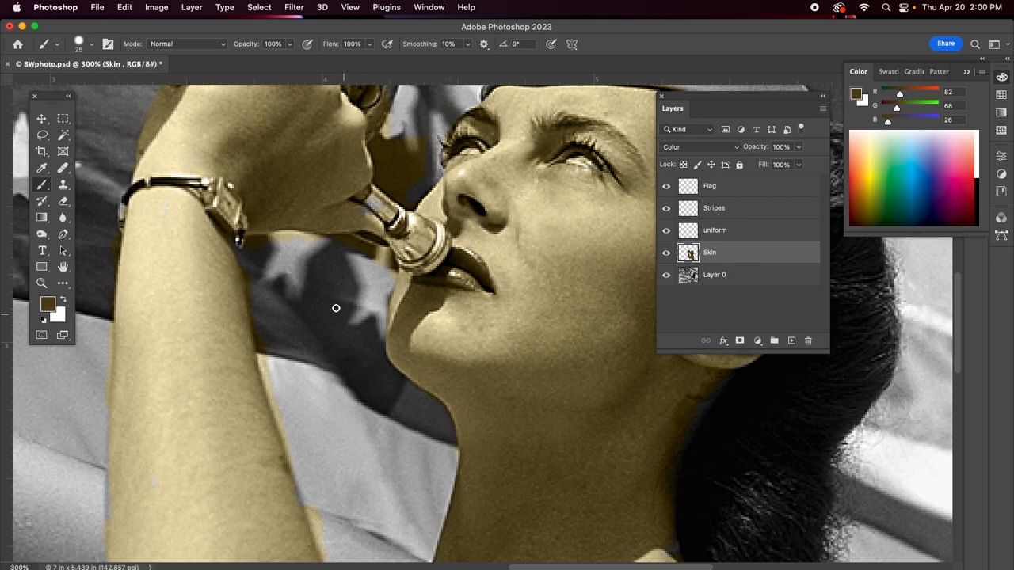
pyautogui.moveTo(246, 275)
pyautogui.mouseDown()
pyautogui.moveTo(250, 313)
pyautogui.moveTo(246, 270)
pyautogui.moveTo(258, 368)
pyautogui.moveTo(255, 338)
pyautogui.moveTo(296, 484)
pyautogui.mouseUp()
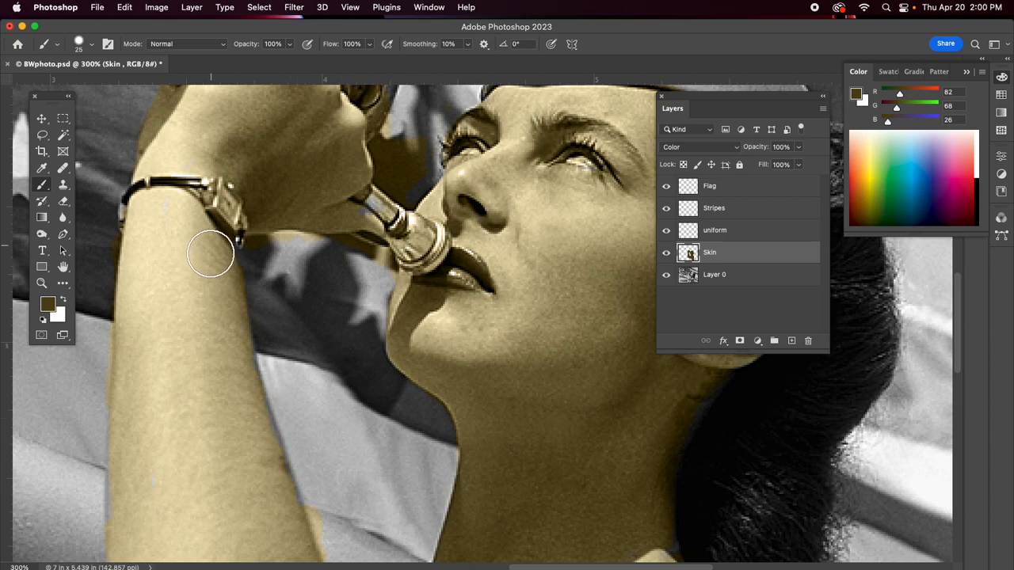
# - Fill the unpainted gaps along the raised forearm's edges and below the wristwatch with a smaller brush
pyautogui.press('[')
pyautogui.press('[')
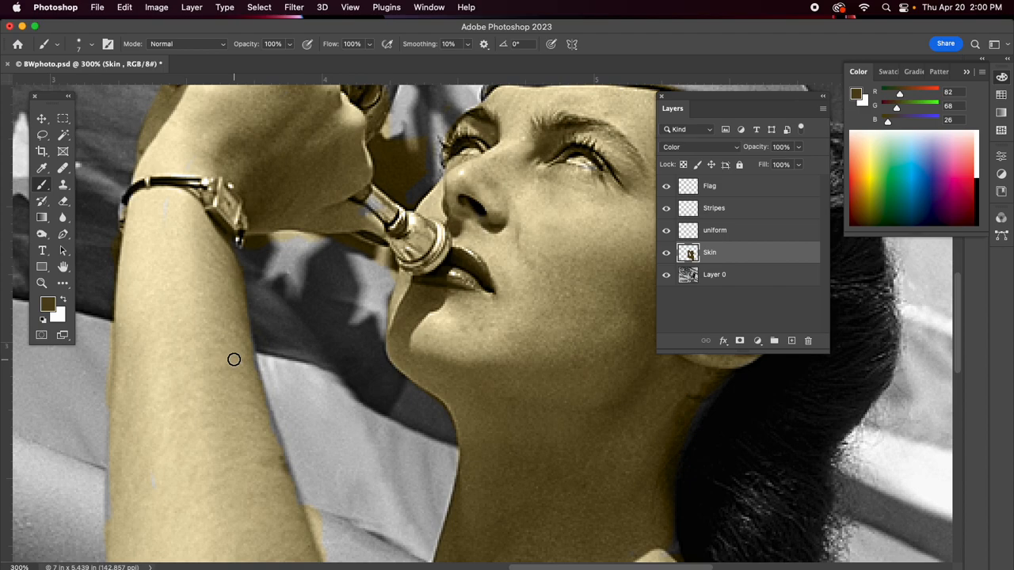
pyautogui.moveTo(251, 357); pyautogui.dragTo(301, 516)
pyautogui.click(155, 478)
pyautogui.moveTo(109, 476)
pyautogui.mouseDown()
pyautogui.moveTo(109, 511)
pyautogui.moveTo(109, 499)
pyautogui.mouseUp()
pyautogui.moveTo(166, 234); pyautogui.dragTo(175, 217)
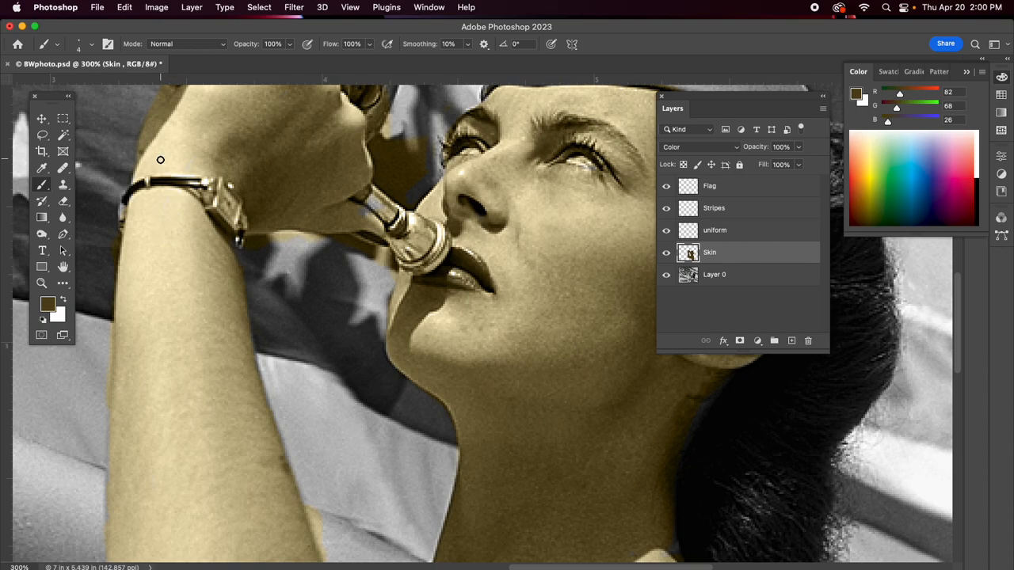
# - Paint the dark brown over the outstretched arm and the hand on the flagpole with a size 25 brush
pyautogui.press('super+1')
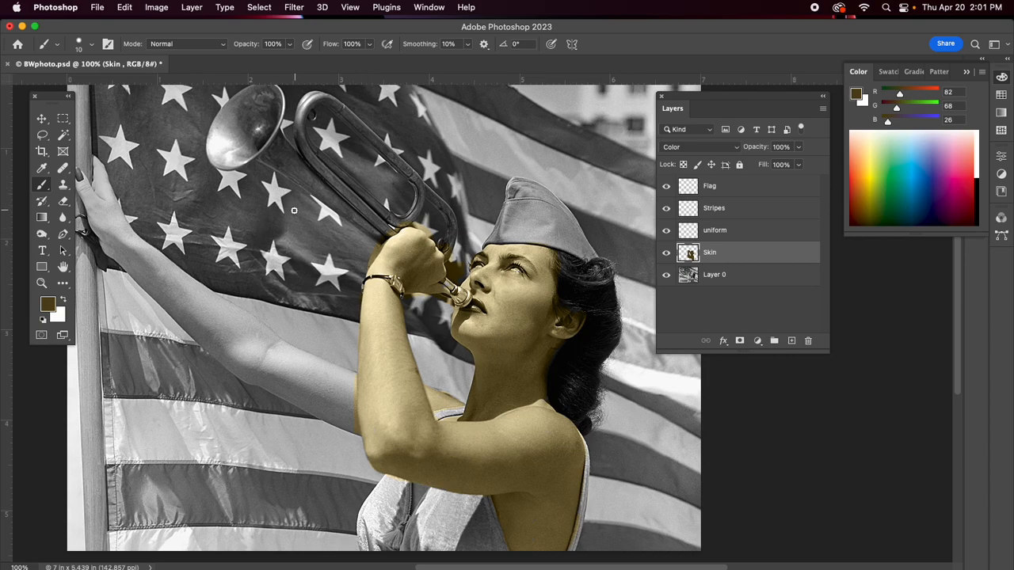
pyautogui.moveTo(242, 342)
pyautogui.mouseDown()
pyautogui.moveTo(330, 399)
pyautogui.moveTo(322, 397)
pyautogui.moveTo(228, 338)
pyautogui.moveTo(287, 377)
pyautogui.moveTo(344, 395)
pyautogui.moveTo(260, 343)
pyautogui.moveTo(368, 394)
pyautogui.moveTo(318, 365)
pyautogui.moveTo(366, 379)
pyautogui.moveTo(353, 408)
pyautogui.moveTo(329, 398)
pyautogui.moveTo(230, 324)
pyautogui.moveTo(263, 350)
pyautogui.moveTo(237, 316)
pyautogui.moveTo(324, 370)
pyautogui.moveTo(282, 347)
pyautogui.moveTo(271, 354)
pyautogui.moveTo(361, 420)
pyautogui.moveTo(281, 386)
pyautogui.moveTo(363, 435)
pyautogui.moveTo(276, 385)
pyautogui.mouseUp()
pyautogui.moveTo(177, 286)
pyautogui.mouseDown()
pyautogui.moveTo(224, 353)
pyautogui.moveTo(189, 322)
pyautogui.moveTo(250, 372)
pyautogui.moveTo(192, 327)
pyautogui.moveTo(232, 363)
pyautogui.moveTo(204, 335)
pyautogui.moveTo(204, 344)
pyautogui.moveTo(245, 375)
pyautogui.moveTo(268, 381)
pyautogui.moveTo(263, 372)
pyautogui.moveTo(255, 384)
pyautogui.moveTo(289, 386)
pyautogui.moveTo(231, 338)
pyautogui.mouseUp()
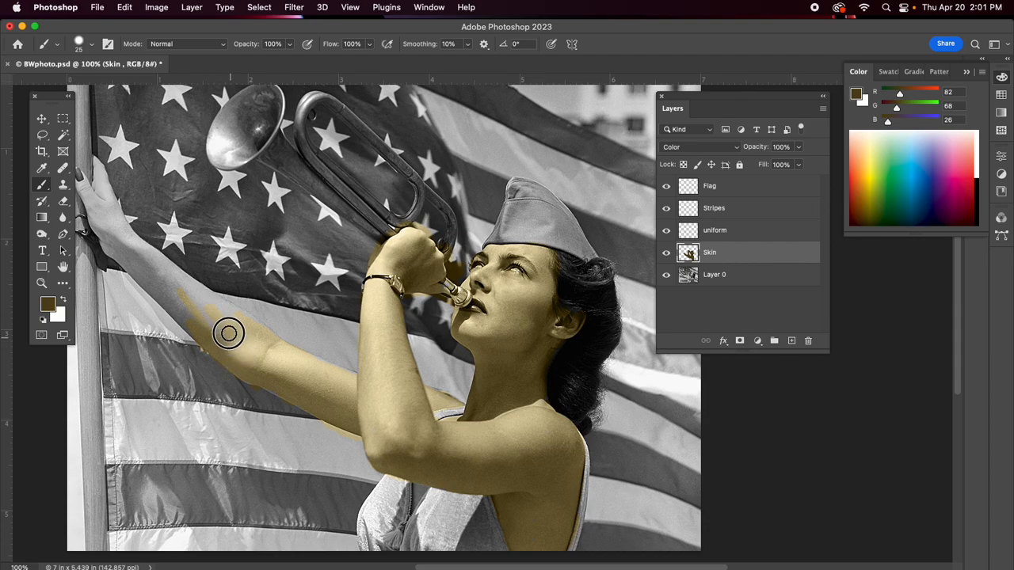
pyautogui.moveTo(124, 227)
pyautogui.mouseDown()
pyautogui.moveTo(143, 247)
pyautogui.moveTo(112, 221)
pyautogui.moveTo(166, 292)
pyautogui.moveTo(144, 271)
pyautogui.moveTo(175, 290)
pyautogui.moveTo(133, 244)
pyautogui.moveTo(250, 320)
pyautogui.moveTo(161, 257)
pyautogui.moveTo(222, 327)
pyautogui.moveTo(189, 305)
pyautogui.moveTo(167, 282)
pyautogui.moveTo(225, 314)
pyautogui.moveTo(164, 301)
pyautogui.moveTo(190, 328)
pyautogui.moveTo(100, 232)
pyautogui.moveTo(107, 246)
pyautogui.moveTo(132, 264)
pyautogui.moveTo(96, 163)
pyautogui.moveTo(112, 214)
pyautogui.moveTo(79, 175)
pyautogui.moveTo(124, 263)
pyautogui.moveTo(100, 185)
pyautogui.moveTo(122, 230)
pyautogui.moveTo(156, 256)
pyautogui.moveTo(110, 240)
pyautogui.moveTo(183, 315)
pyautogui.moveTo(226, 341)
pyautogui.mouseUp()
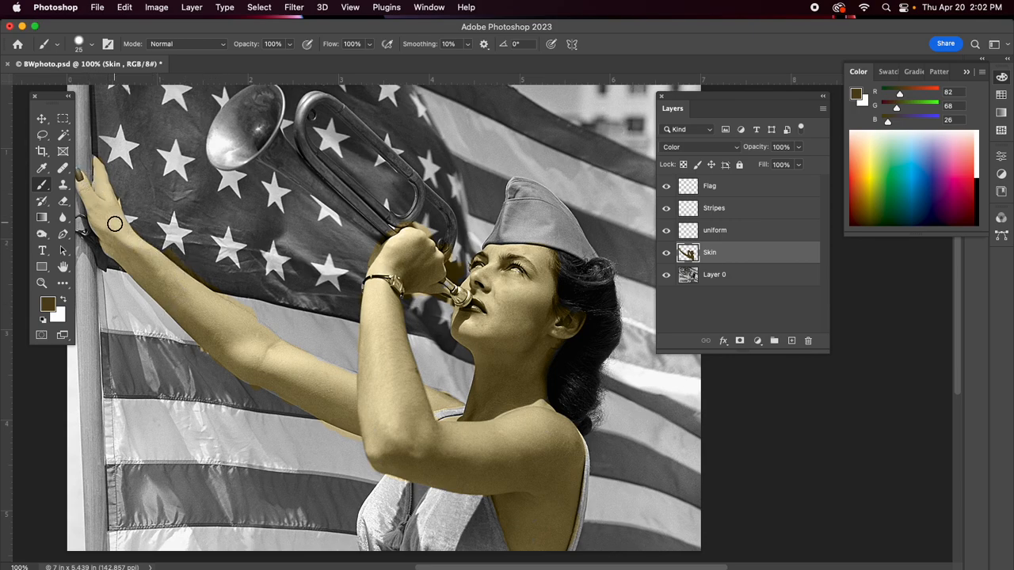
# - Touch up the fingernail and the edges of the fingers, hand and wrist at the flagpole at 300% zoom
pyautogui.moveTo(112, 231); pyautogui.dragTo(258, 301)
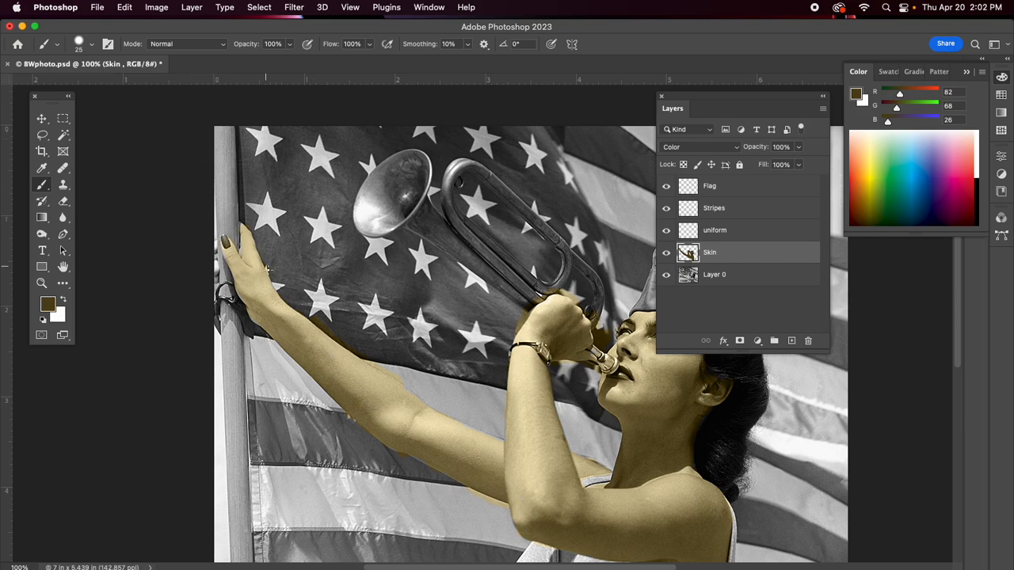
pyautogui.press('super+equal')
pyautogui.press('super+equal')
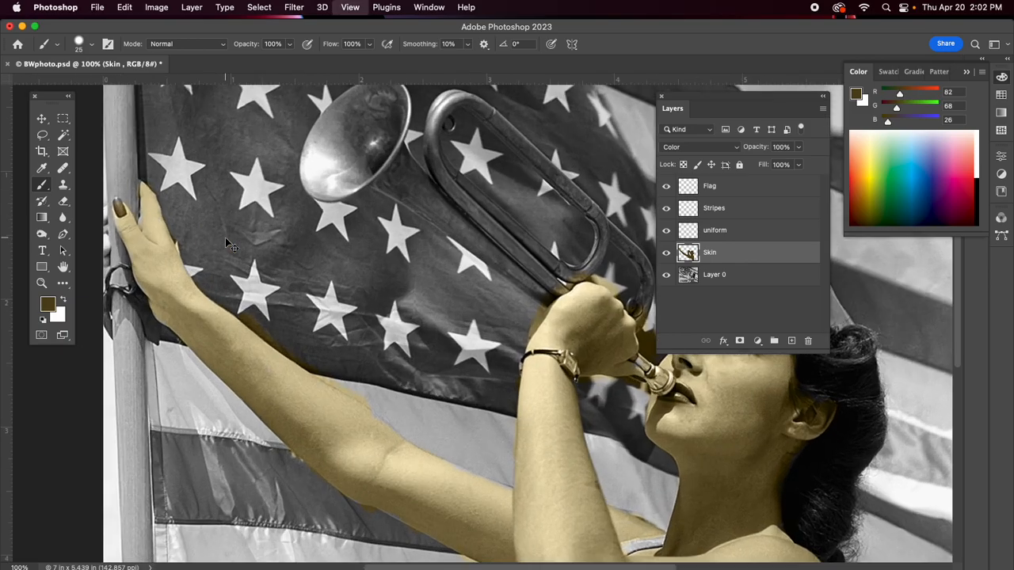
pyautogui.moveTo(210, 254); pyautogui.dragTo(871, 317)
pyautogui.moveTo(197, 206); pyautogui.dragTo(305, 251)
pyautogui.hscroll(10, 305, 251)
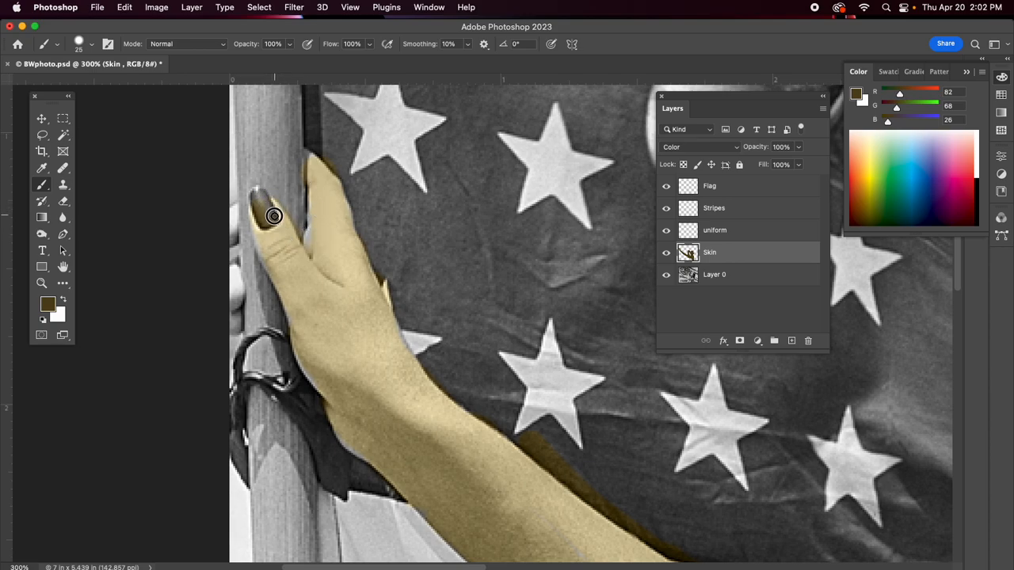
pyautogui.moveTo(270, 222)
pyautogui.mouseDown()
pyautogui.moveTo(255, 199)
pyautogui.moveTo(257, 214)
pyautogui.moveTo(263, 200)
pyautogui.mouseUp()
pyautogui.moveTo(300, 159); pyautogui.dragTo(303, 172)
pyautogui.press('[')
pyautogui.moveTo(341, 430); pyautogui.dragTo(366, 457)
pyautogui.moveTo(300, 348); pyautogui.dragTo(320, 384)
# - Erase the skin color spilling onto the dark flag area along the outstretched arm's upper edge with a size 6 eraser
pyautogui.press(']')
pyautogui.press(']')
pyautogui.press(']')
pyautogui.press('[')
pyautogui.press('[')
pyautogui.press('[')
pyautogui.moveTo(471, 452); pyautogui.dragTo(187, 218)
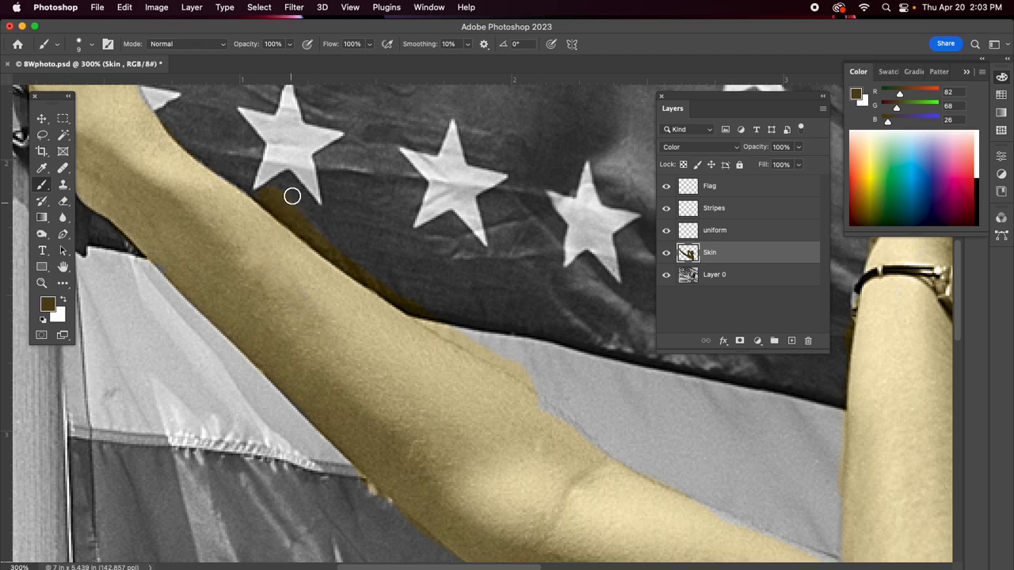
pyautogui.click(64, 200)
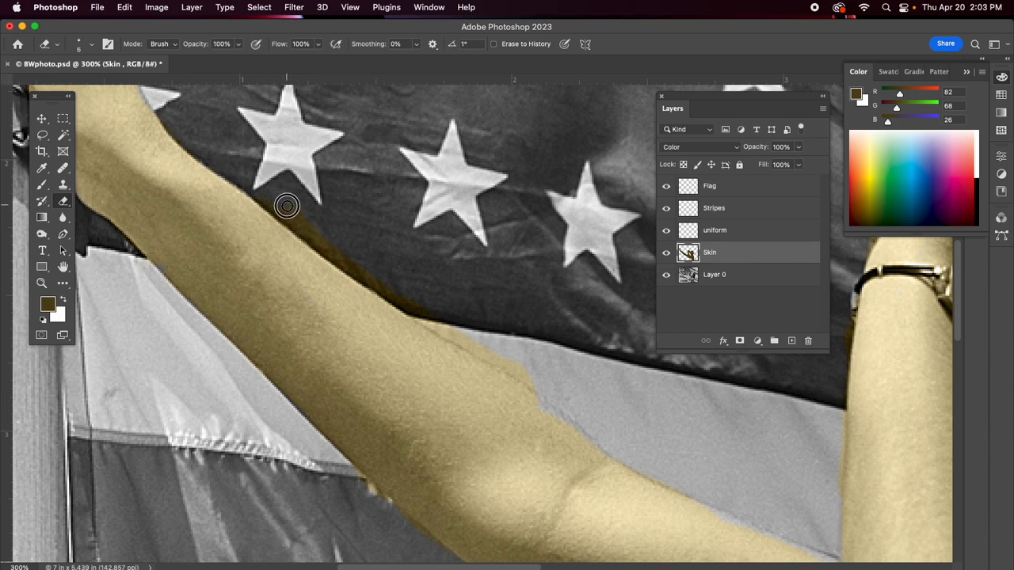
pyautogui.moveTo(261, 191)
pyautogui.mouseDown()
pyautogui.moveTo(309, 233)
pyautogui.moveTo(284, 196)
pyautogui.moveTo(298, 214)
pyautogui.moveTo(266, 196)
pyautogui.moveTo(310, 228)
pyautogui.mouseUp()
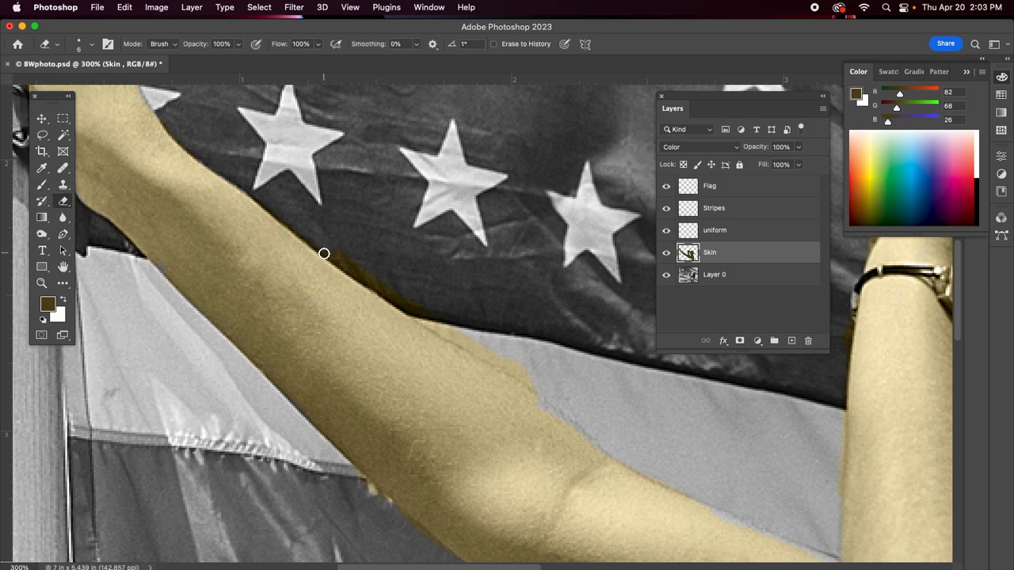
pyautogui.press('b')
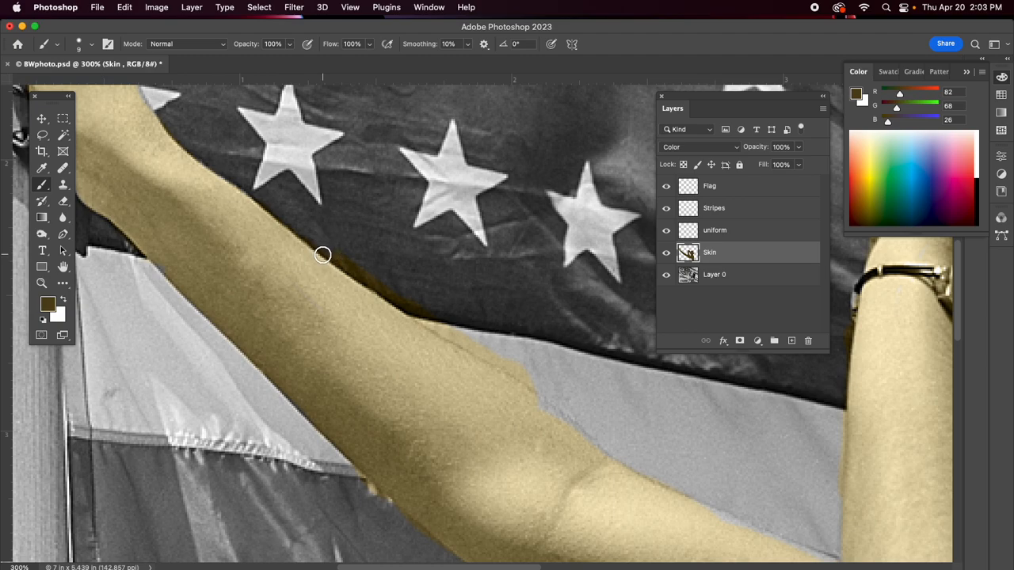
pyautogui.press('e')
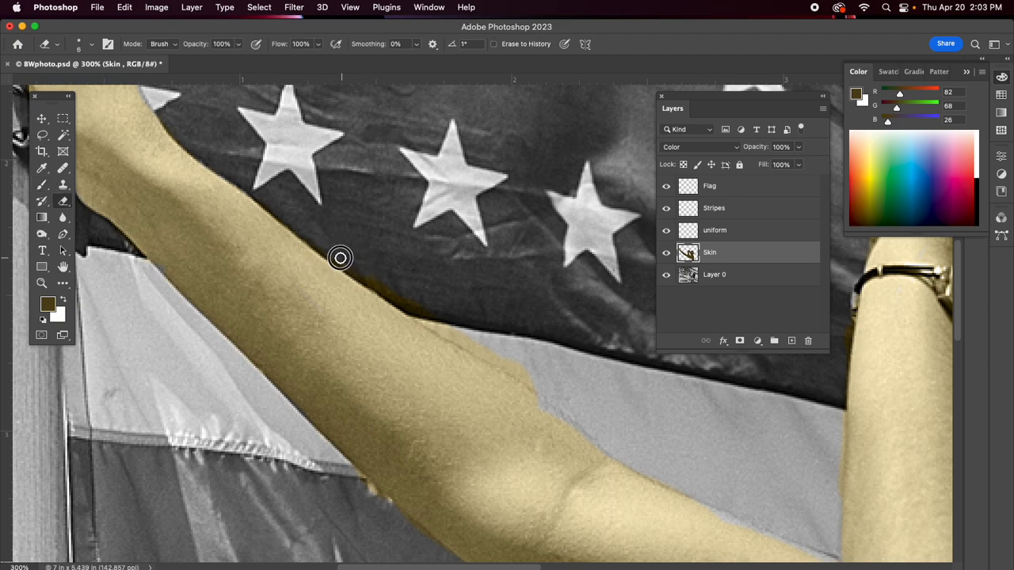
pyautogui.moveTo(350, 271)
pyautogui.mouseDown()
pyautogui.moveTo(425, 315)
pyautogui.moveTo(385, 286)
pyautogui.moveTo(402, 263)
pyautogui.mouseUp()
# - Erase the skin color spilling onto the light flag stripe above the outstretched arm and repaint the arm's edge near the elbow
pyautogui.rightClick(451, 325)
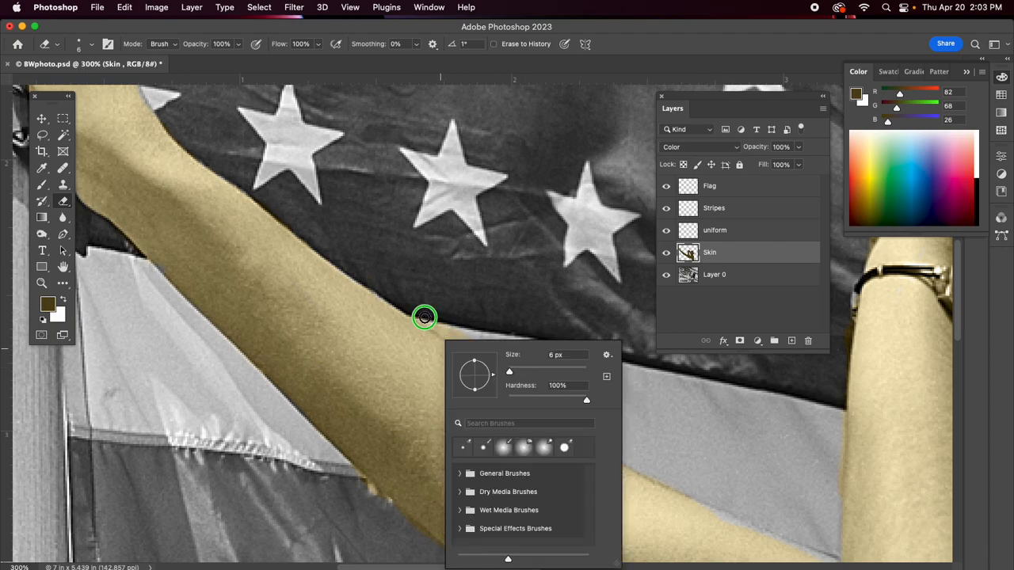
pyautogui.moveTo(441, 321)
pyautogui.mouseDown()
pyautogui.moveTo(420, 316)
pyautogui.moveTo(461, 342)
pyautogui.mouseUp()
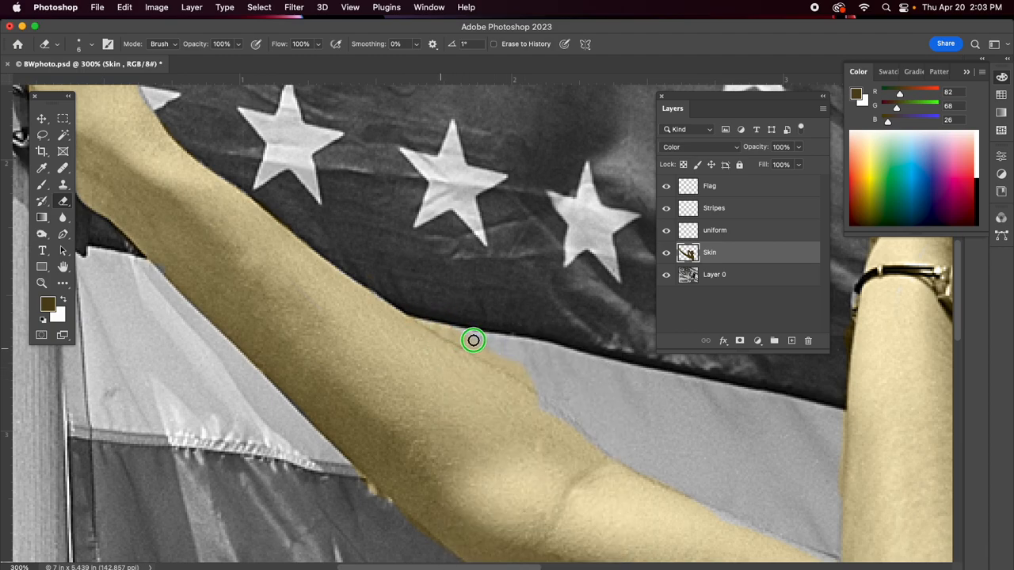
pyautogui.rightClick(504, 366)
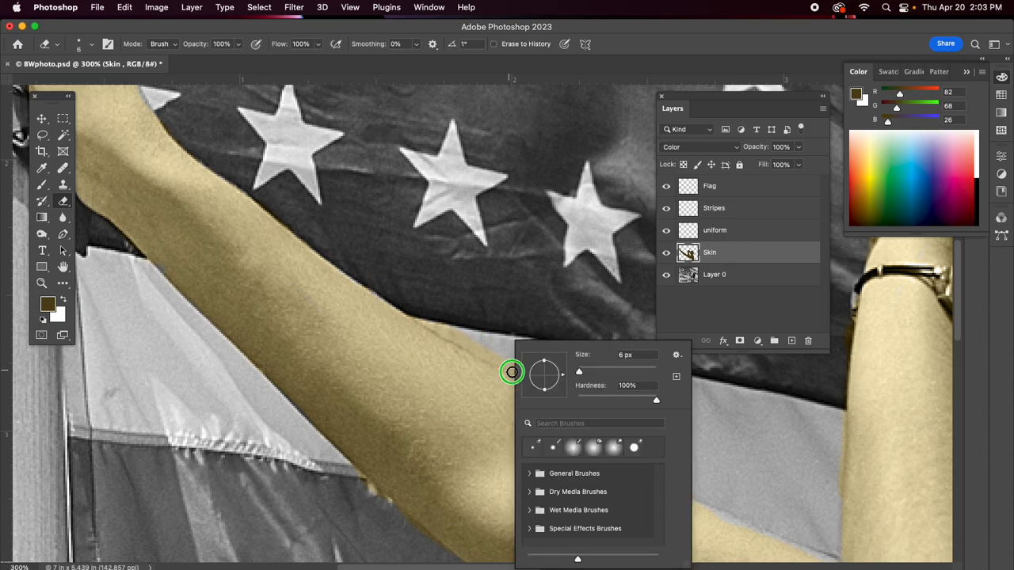
pyautogui.click(489, 330)
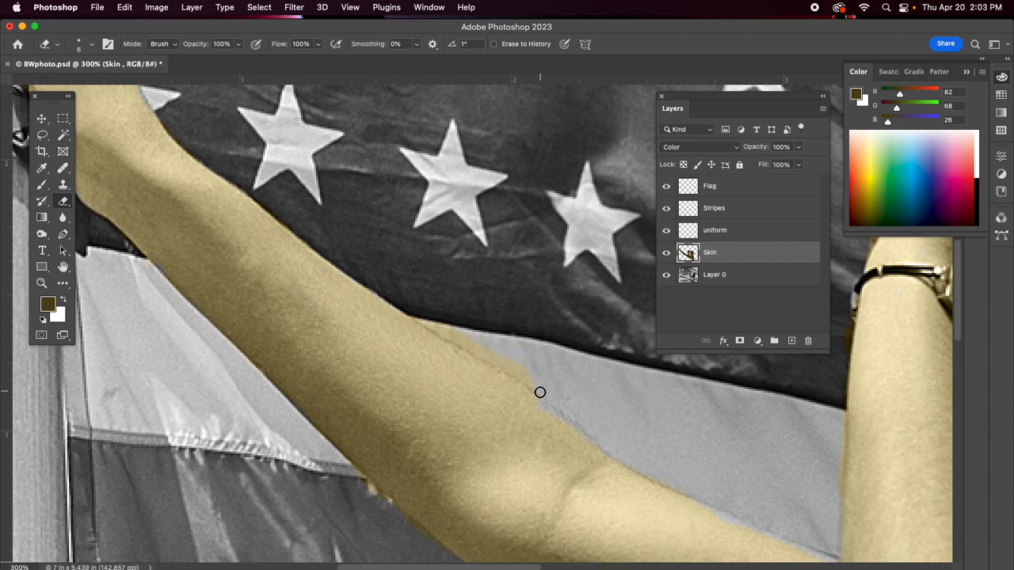
pyautogui.moveTo(532, 389)
pyautogui.mouseDown()
pyautogui.moveTo(429, 320)
pyautogui.moveTo(531, 389)
pyautogui.moveTo(464, 334)
pyautogui.moveTo(439, 327)
pyautogui.mouseUp()
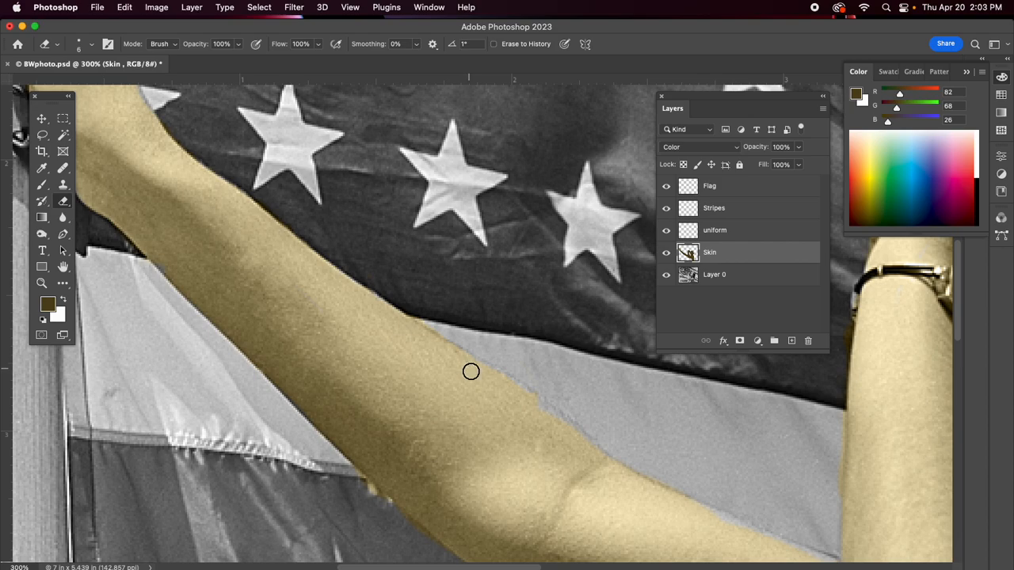
pyautogui.press('b')
pyautogui.moveTo(496, 375)
pyautogui.mouseDown()
pyautogui.moveTo(584, 442)
pyautogui.moveTo(511, 380)
pyautogui.mouseUp()
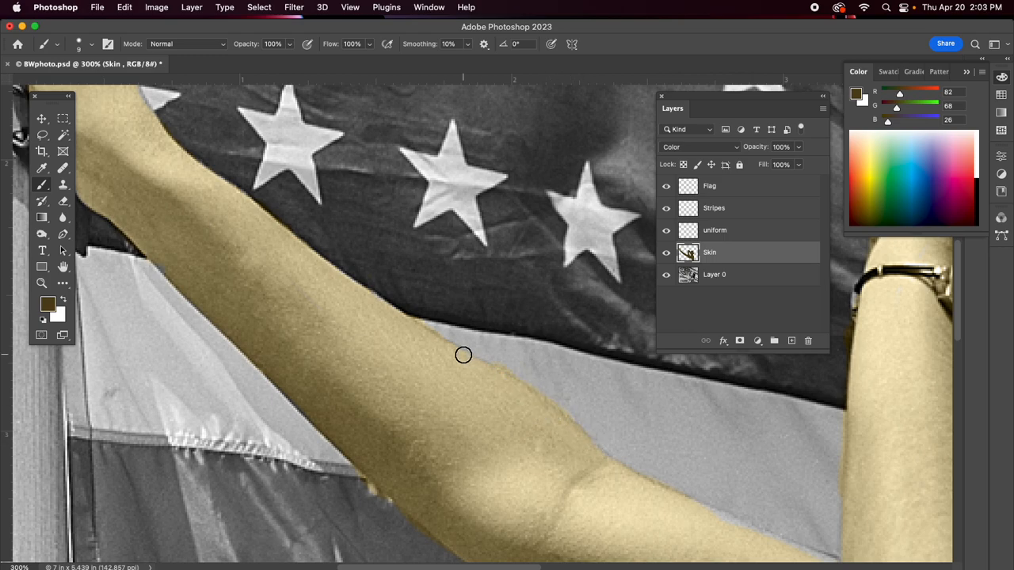
# - Make the uniform layer active and set the foreground color to green, R 62, G 117, B 64
pyautogui.scroll(-5, 464, 357)
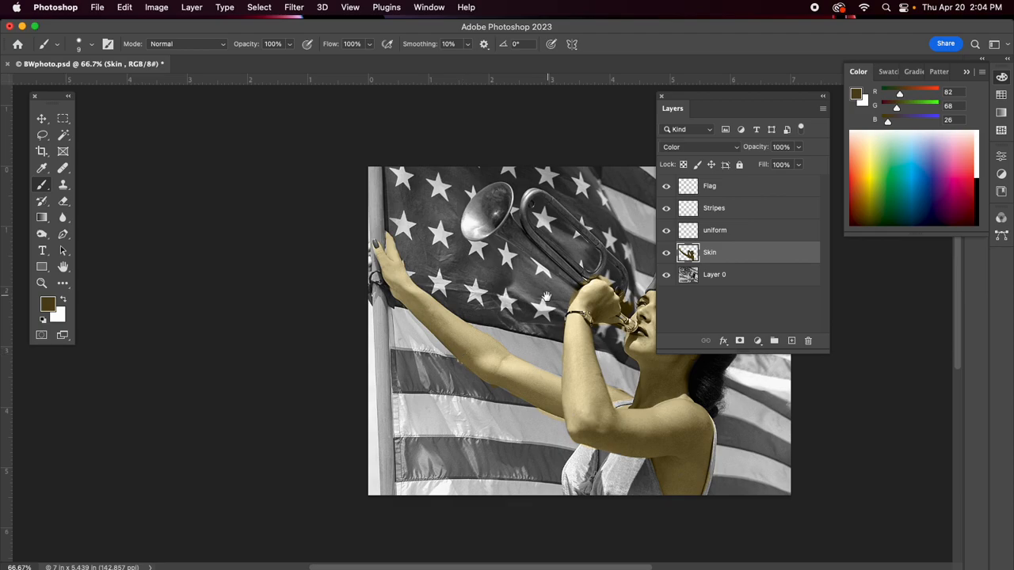
pyautogui.moveTo(546, 296); pyautogui.dragTo(244, 318)
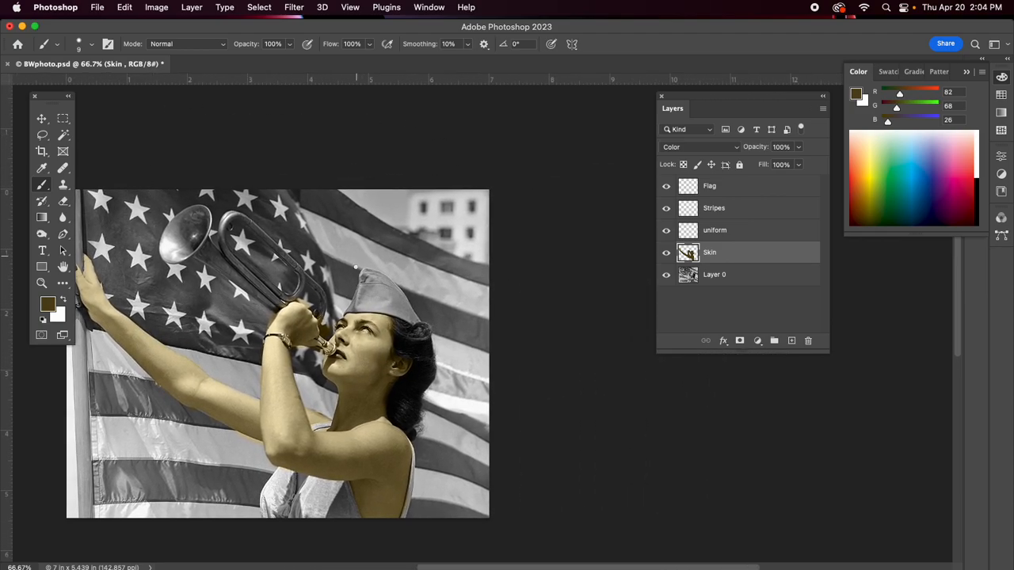
pyautogui.click(717, 232)
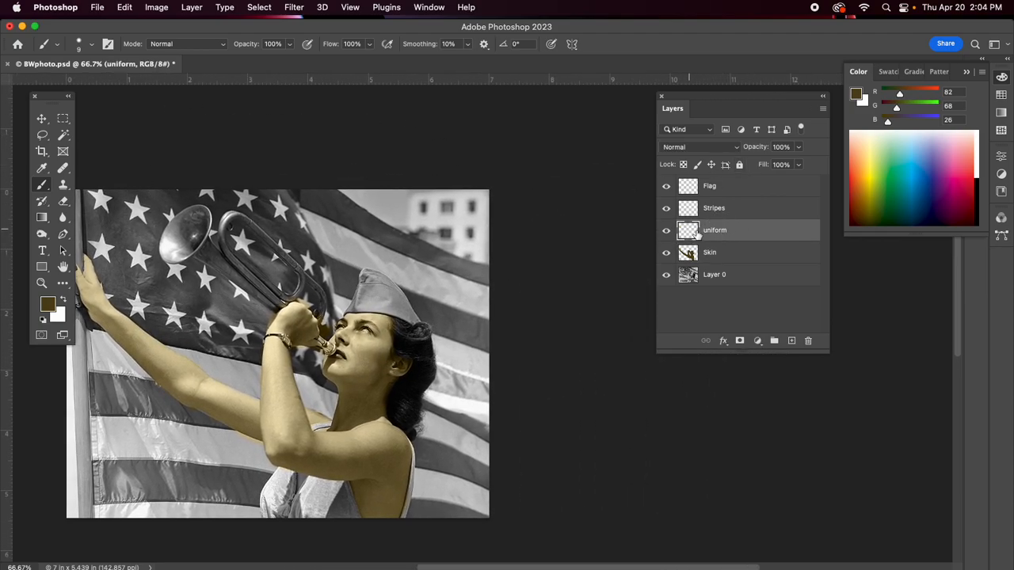
pyautogui.click(893, 195)
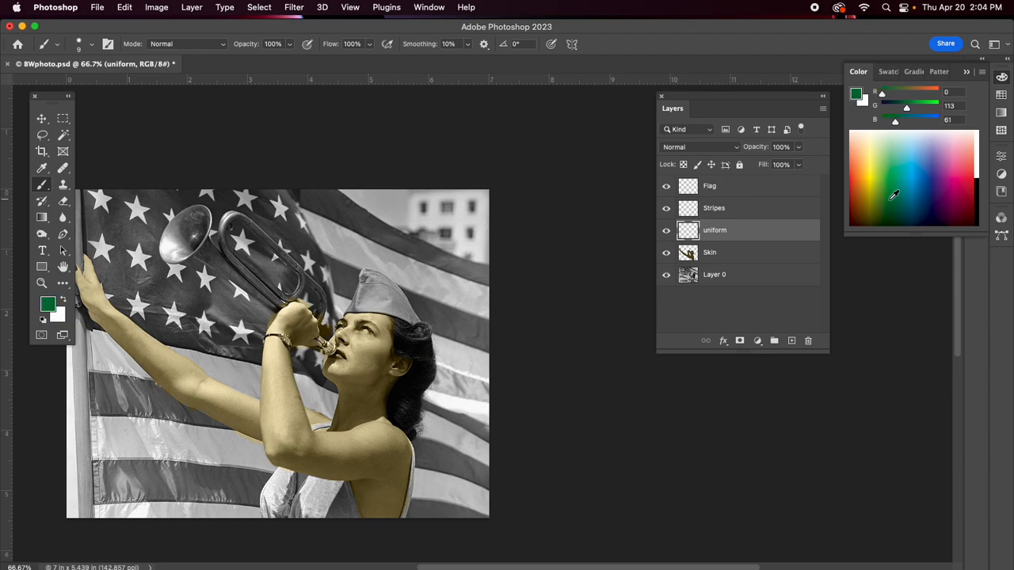
pyautogui.click(897, 149)
pyautogui.moveTo(889, 190); pyautogui.dragTo(893, 188)
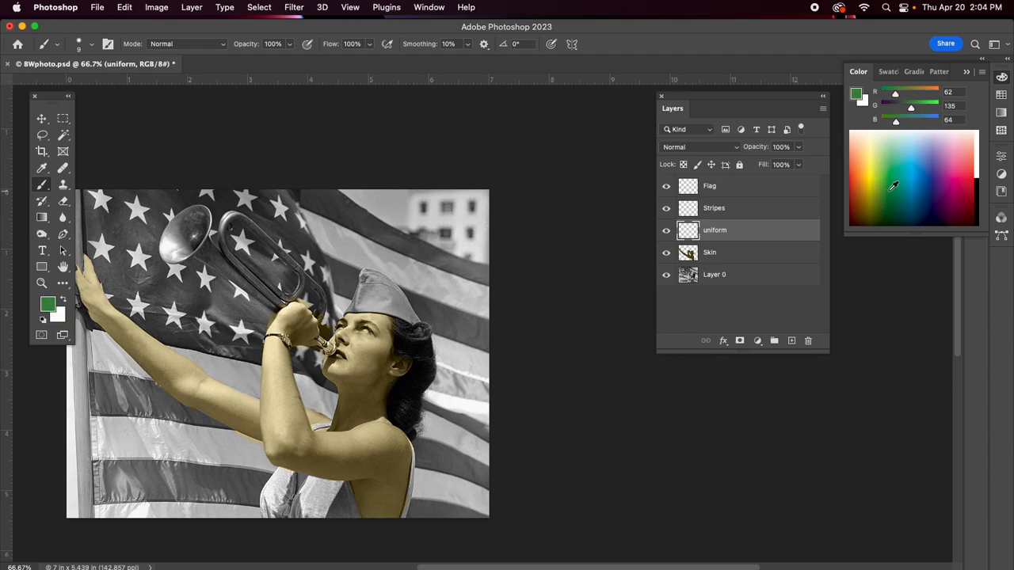
pyautogui.moveTo(910, 109); pyautogui.dragTo(903, 117)
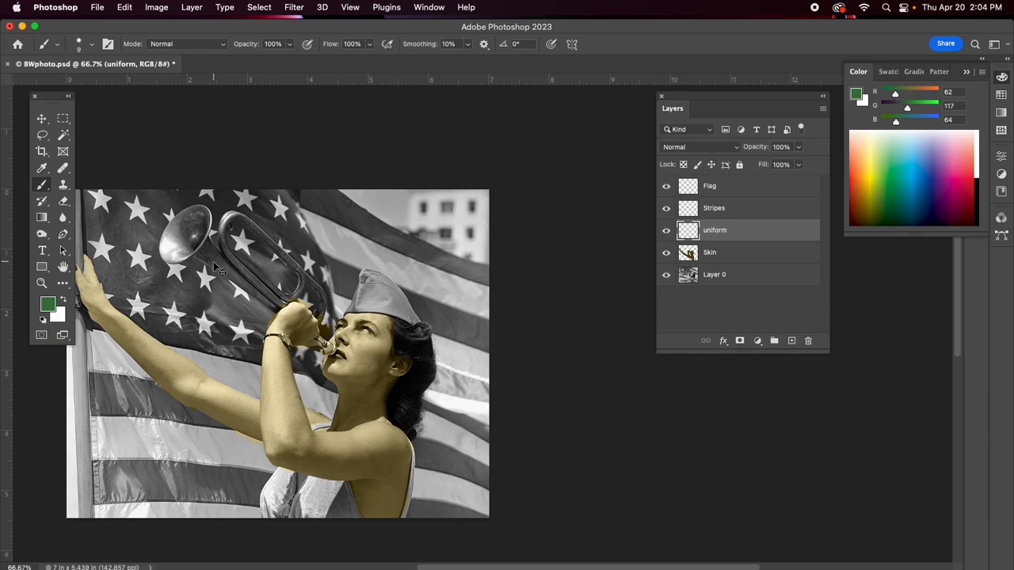
# - Paint green over the front part of the cap at 300% zoom and set the uniform layer's blend mode to Color
pyautogui.press('super+equal')
pyautogui.press('super+equal')
pyautogui.press('super+equal')
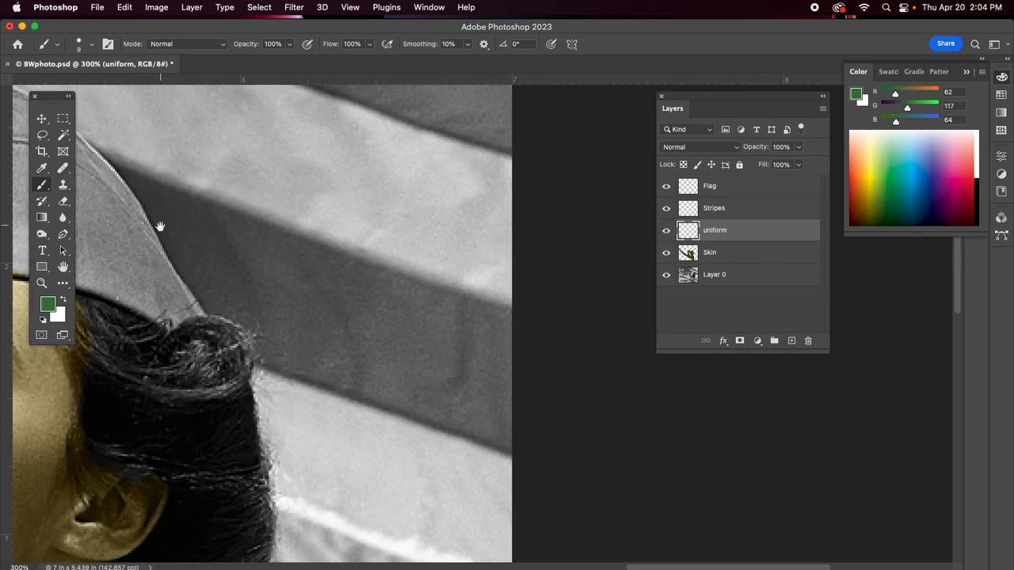
pyautogui.moveTo(159, 225); pyautogui.dragTo(369, 267)
pyautogui.moveTo(290, 281)
pyautogui.mouseDown()
pyautogui.moveTo(310, 224)
pyautogui.moveTo(227, 290)
pyautogui.moveTo(232, 260)
pyautogui.moveTo(203, 319)
pyautogui.moveTo(193, 319)
pyautogui.moveTo(203, 305)
pyautogui.moveTo(181, 328)
pyautogui.moveTo(275, 318)
pyautogui.moveTo(222, 255)
pyautogui.moveTo(224, 233)
pyautogui.moveTo(204, 281)
pyautogui.moveTo(256, 208)
pyautogui.moveTo(336, 211)
pyautogui.moveTo(293, 205)
pyautogui.mouseUp()
pyautogui.moveTo(310, 155)
pyautogui.mouseDown()
pyautogui.moveTo(338, 163)
pyautogui.moveTo(282, 145)
pyautogui.moveTo(351, 167)
pyautogui.moveTo(282, 144)
pyautogui.moveTo(255, 147)
pyautogui.moveTo(238, 206)
pyautogui.moveTo(250, 158)
pyautogui.moveTo(288, 145)
pyautogui.moveTo(348, 172)
pyautogui.moveTo(256, 159)
pyautogui.moveTo(340, 175)
pyautogui.moveTo(260, 167)
pyautogui.moveTo(267, 206)
pyautogui.moveTo(293, 208)
pyautogui.moveTo(296, 197)
pyautogui.moveTo(256, 231)
pyautogui.moveTo(312, 185)
pyautogui.moveTo(356, 211)
pyautogui.moveTo(361, 233)
pyautogui.moveTo(347, 197)
pyautogui.moveTo(308, 172)
pyautogui.mouseUp()
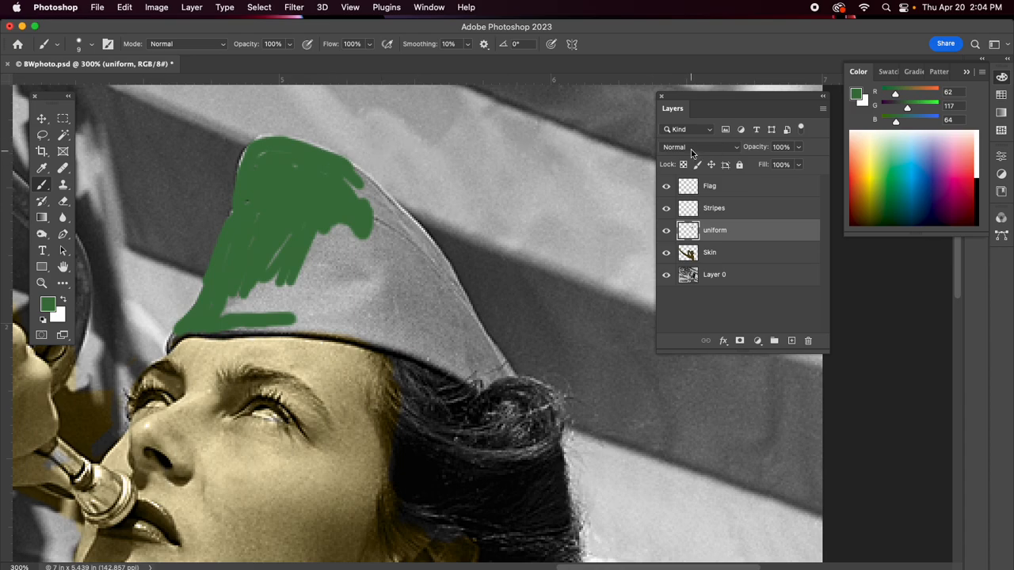
pyautogui.click(691, 150)
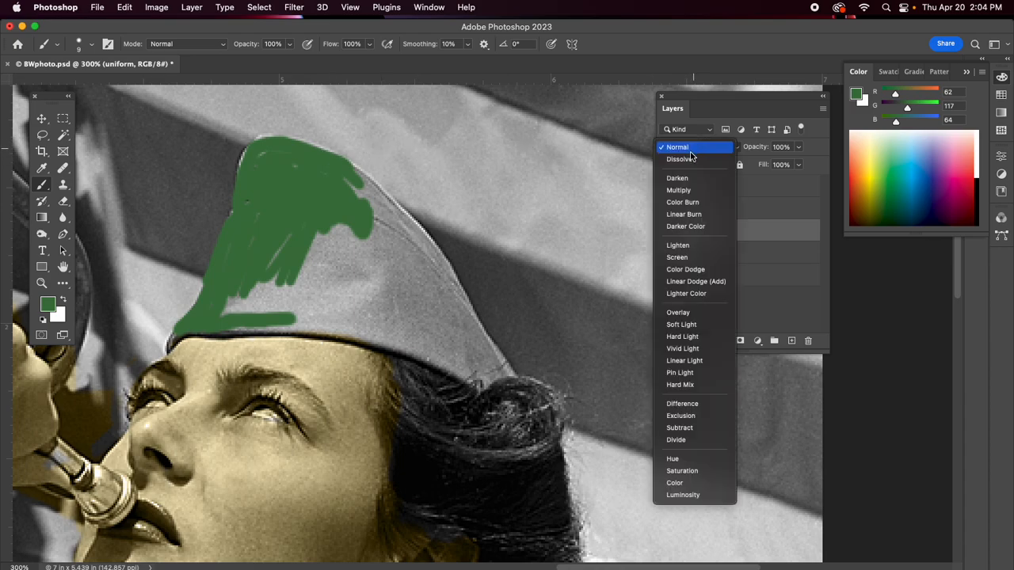
pyautogui.click(674, 483)
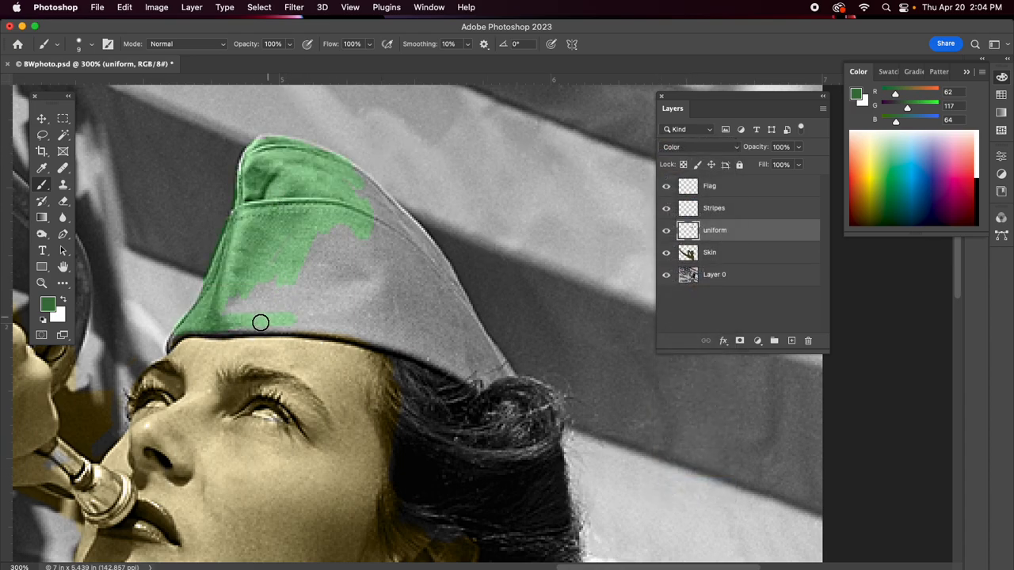
# - Paint the rest of the cap green, covering its lower band, middle and back edge down to the hair
pyautogui.moveTo(222, 319)
pyautogui.mouseDown()
pyautogui.moveTo(253, 321)
pyautogui.moveTo(215, 325)
pyautogui.moveTo(369, 335)
pyautogui.mouseUp()
pyautogui.moveTo(272, 315)
pyautogui.mouseDown()
pyautogui.moveTo(398, 339)
pyautogui.moveTo(260, 316)
pyautogui.moveTo(441, 358)
pyautogui.mouseUp()
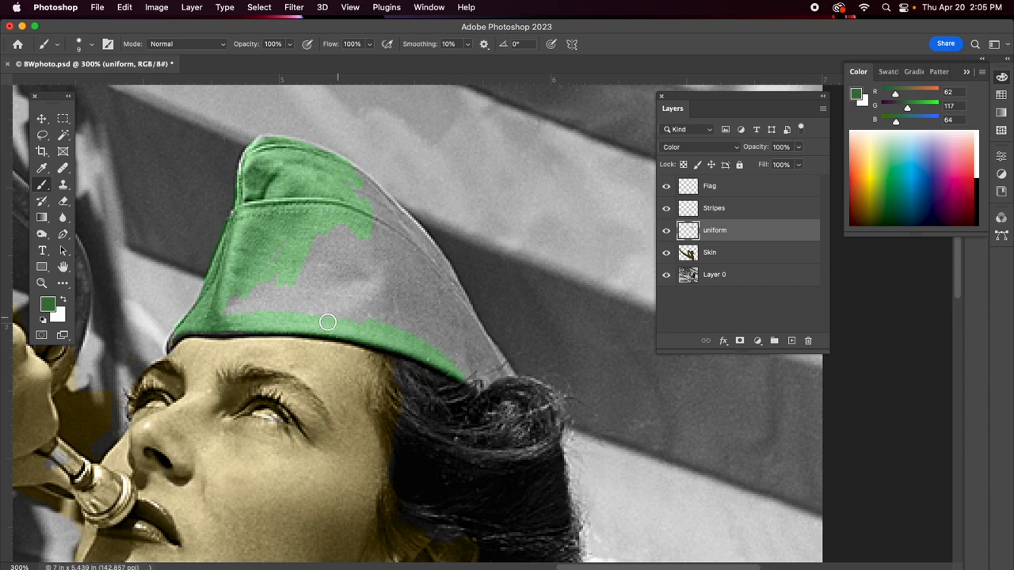
pyautogui.moveTo(185, 329)
pyautogui.mouseDown()
pyautogui.moveTo(321, 333)
pyautogui.moveTo(326, 320)
pyautogui.moveTo(217, 303)
pyautogui.moveTo(288, 302)
pyautogui.moveTo(230, 309)
pyautogui.moveTo(363, 318)
pyautogui.moveTo(255, 287)
pyautogui.moveTo(236, 297)
pyautogui.moveTo(254, 291)
pyautogui.moveTo(249, 298)
pyautogui.moveTo(269, 266)
pyautogui.moveTo(264, 282)
pyautogui.moveTo(311, 261)
pyautogui.moveTo(313, 277)
pyautogui.moveTo(295, 264)
pyautogui.moveTo(317, 272)
pyautogui.moveTo(353, 243)
pyautogui.moveTo(389, 236)
pyautogui.moveTo(324, 287)
pyautogui.moveTo(306, 287)
pyautogui.moveTo(363, 278)
pyautogui.moveTo(388, 254)
pyautogui.moveTo(411, 259)
pyautogui.moveTo(401, 255)
pyautogui.moveTo(385, 260)
pyautogui.moveTo(375, 301)
pyautogui.moveTo(383, 320)
pyautogui.moveTo(366, 311)
pyautogui.moveTo(428, 257)
pyautogui.moveTo(424, 285)
pyautogui.moveTo(465, 292)
pyautogui.moveTo(432, 293)
pyautogui.moveTo(426, 338)
pyautogui.moveTo(433, 277)
pyautogui.moveTo(387, 330)
pyautogui.moveTo(428, 351)
pyautogui.moveTo(407, 324)
pyautogui.moveTo(483, 381)
pyautogui.moveTo(475, 378)
pyautogui.moveTo(502, 372)
pyautogui.moveTo(488, 370)
pyautogui.moveTo(443, 270)
pyautogui.moveTo(470, 354)
pyautogui.moveTo(441, 300)
pyautogui.moveTo(473, 362)
pyautogui.moveTo(455, 341)
pyautogui.moveTo(443, 283)
pyautogui.moveTo(491, 368)
pyautogui.mouseUp()
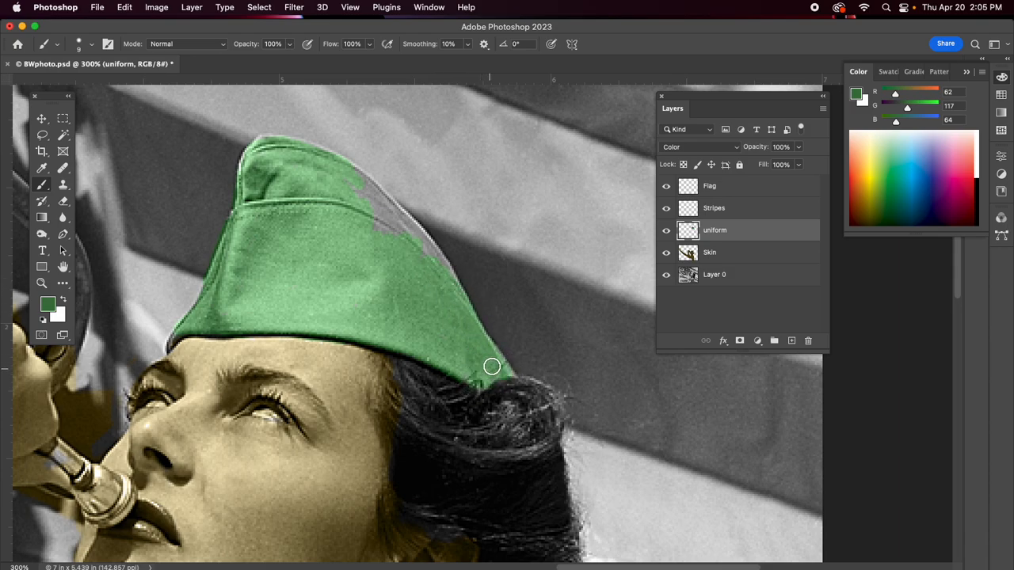
pyautogui.moveTo(336, 163)
pyautogui.mouseDown()
pyautogui.moveTo(377, 192)
pyautogui.moveTo(446, 290)
pyautogui.mouseUp()
pyautogui.moveTo(389, 213)
pyautogui.mouseDown()
pyautogui.moveTo(407, 219)
pyautogui.moveTo(442, 265)
pyautogui.moveTo(346, 183)
pyautogui.moveTo(386, 206)
pyautogui.mouseUp()
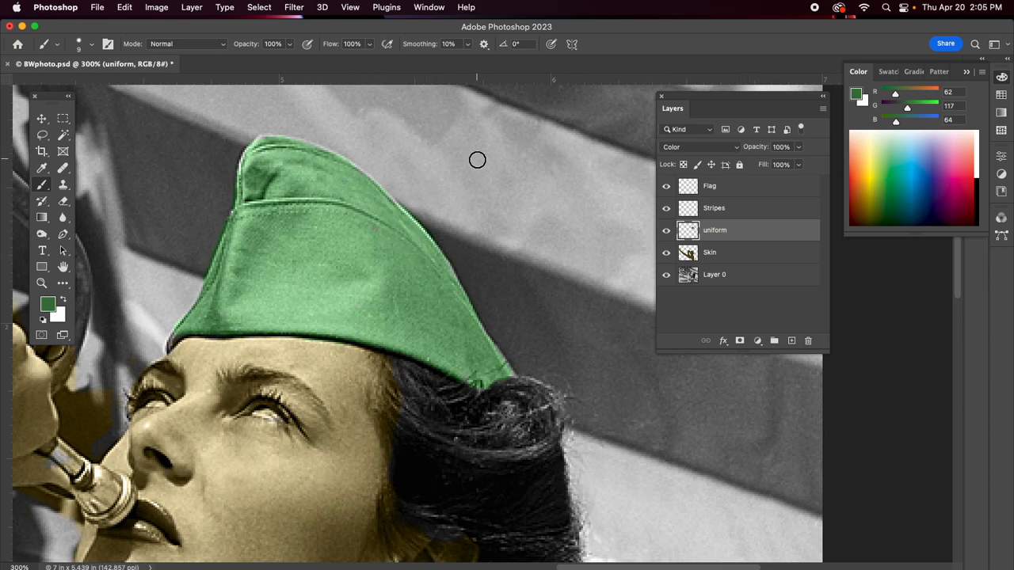
# - View the image at 100% and toggle Layer 0's visibility off and on to examine the painted color areas
pyautogui.press('super+1')
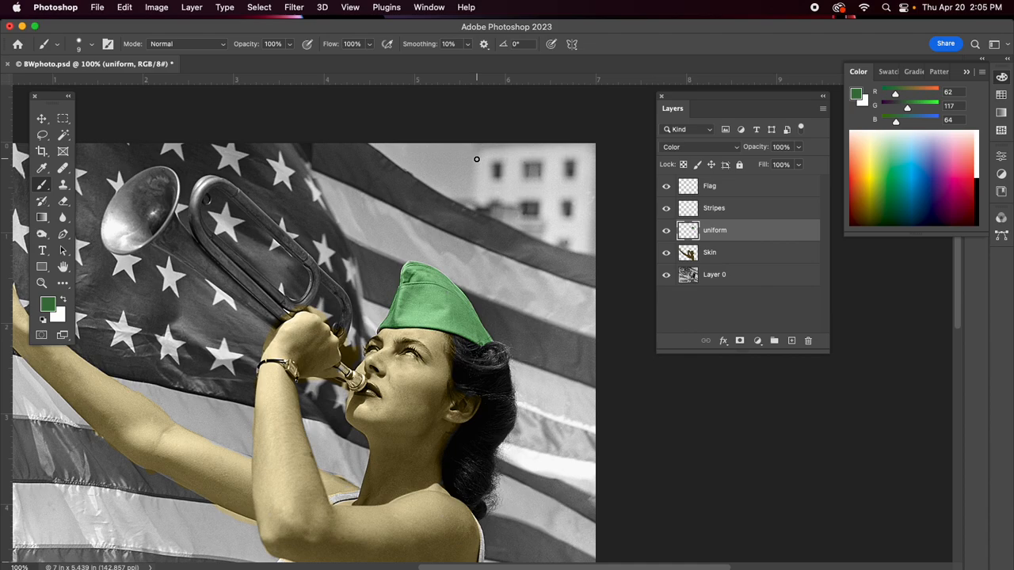
pyautogui.click(666, 275)
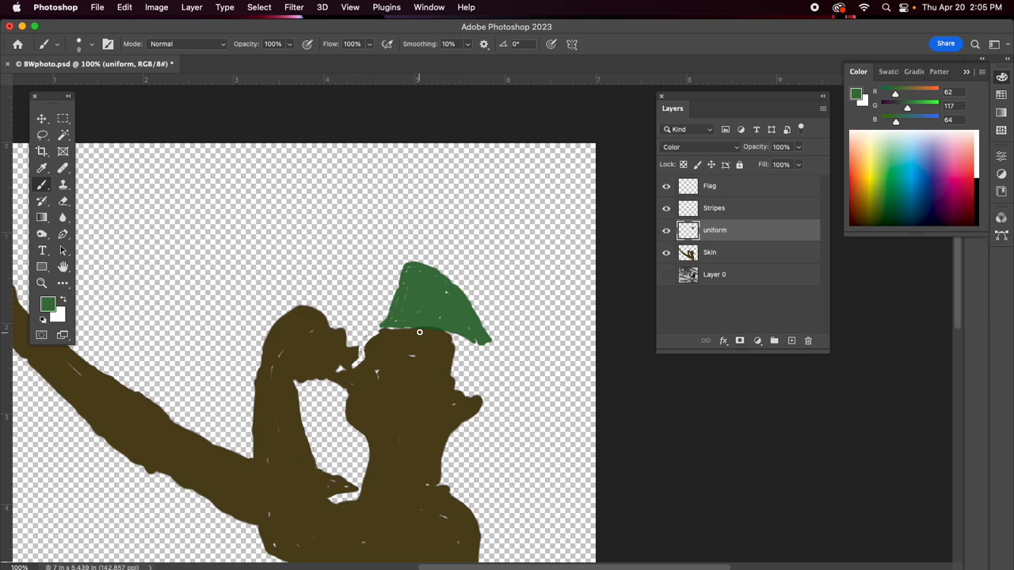
pyautogui.click(666, 275)
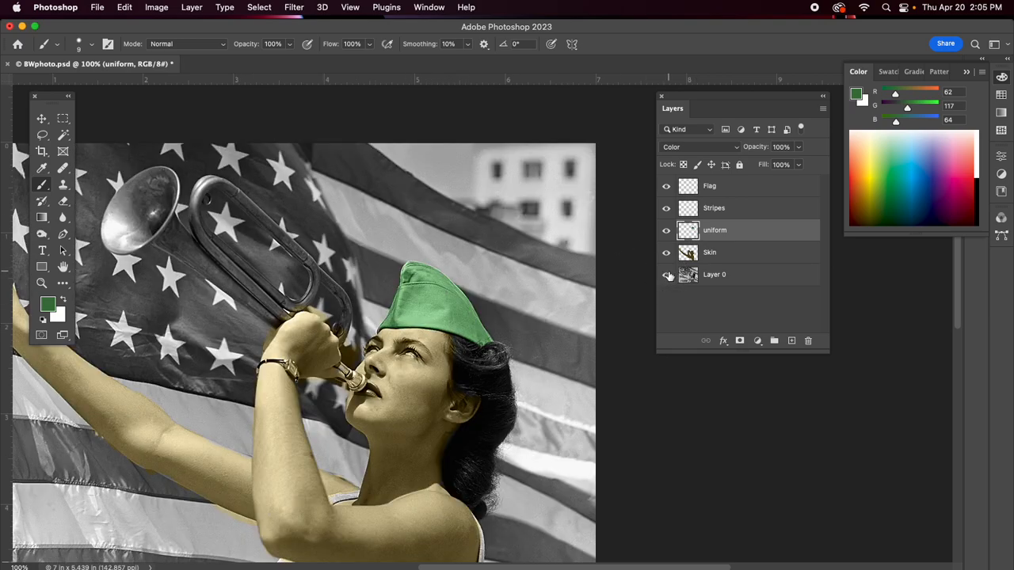
pyautogui.click(666, 275)
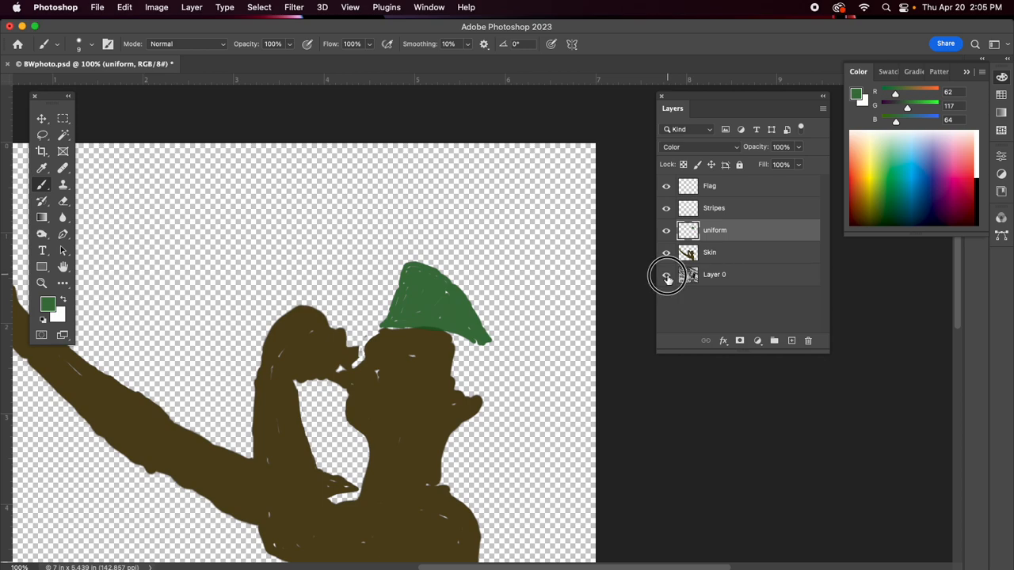
pyautogui.click(666, 275)
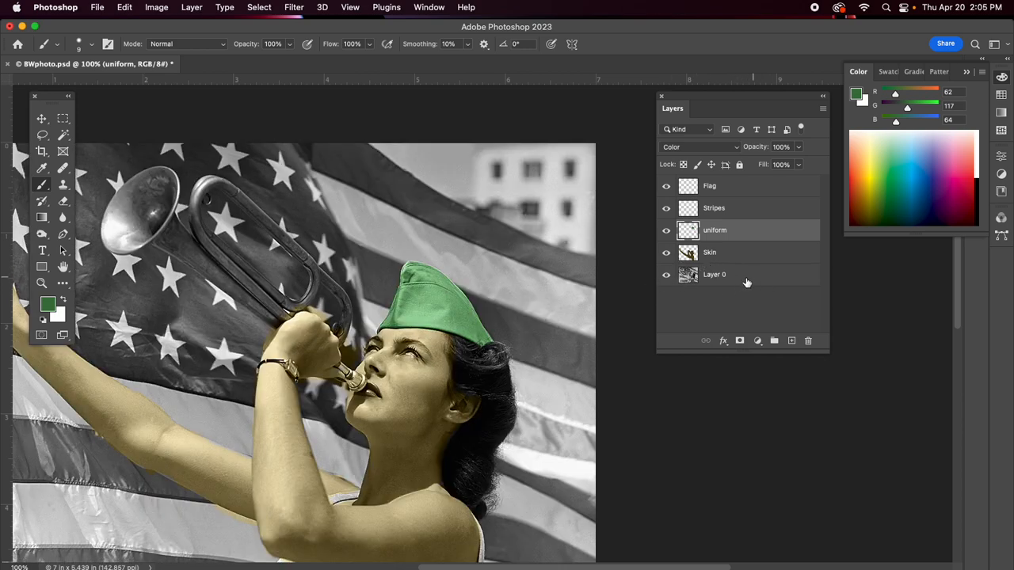